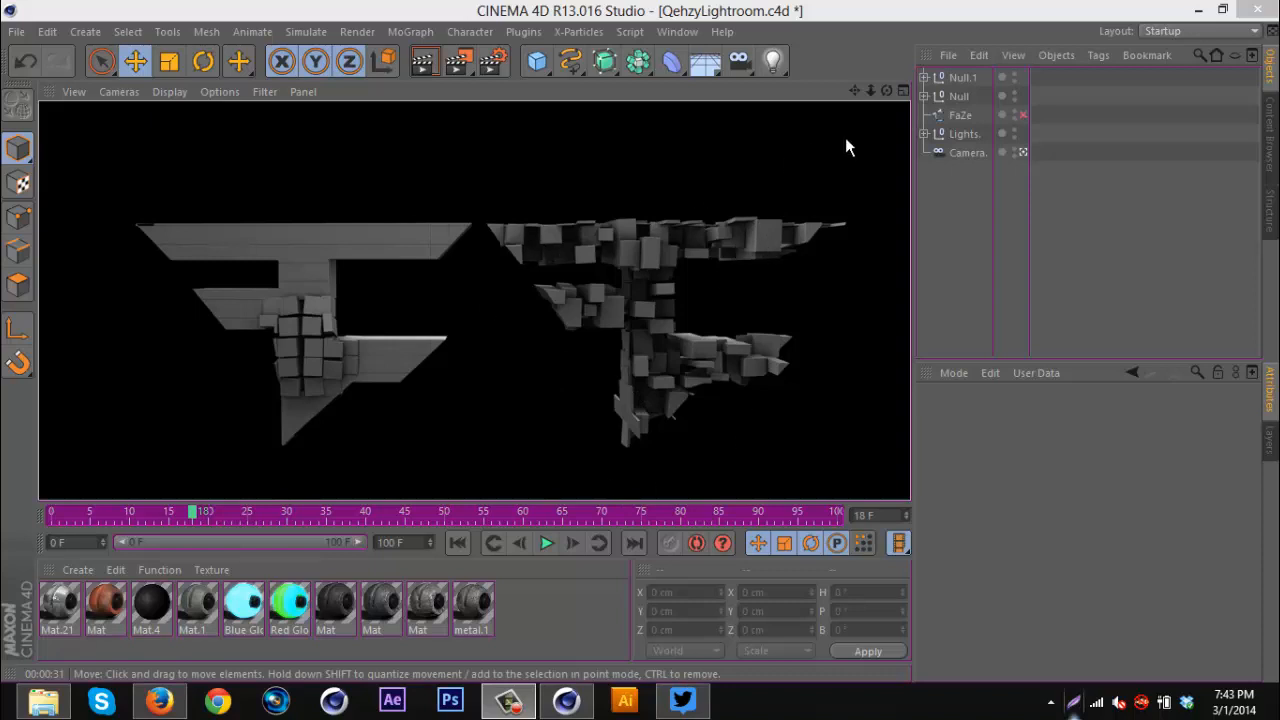
# Delete the Null.1 and Null objects and enable the FaZe spline
pyautogui.click(962, 77)
pyautogui.keyDown('ctrl'); pyautogui.click(958, 96); pyautogui.keyUp('ctrl')
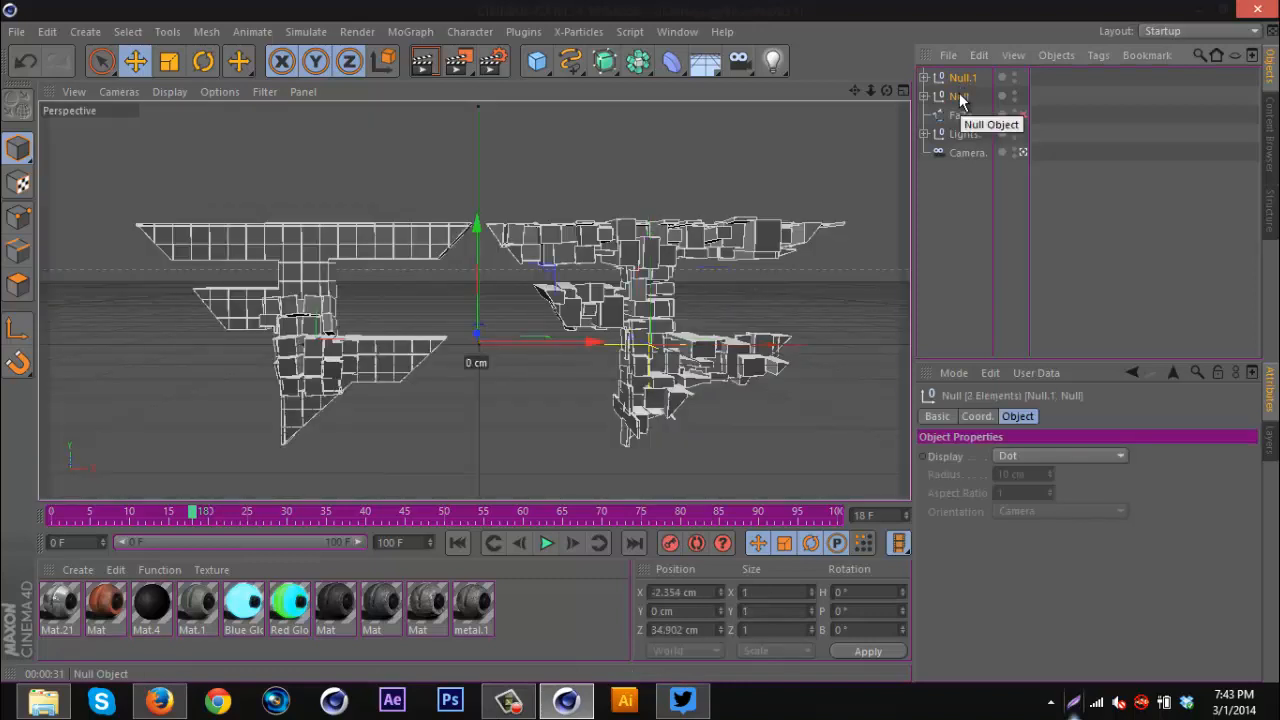
pyautogui.press('Delete')
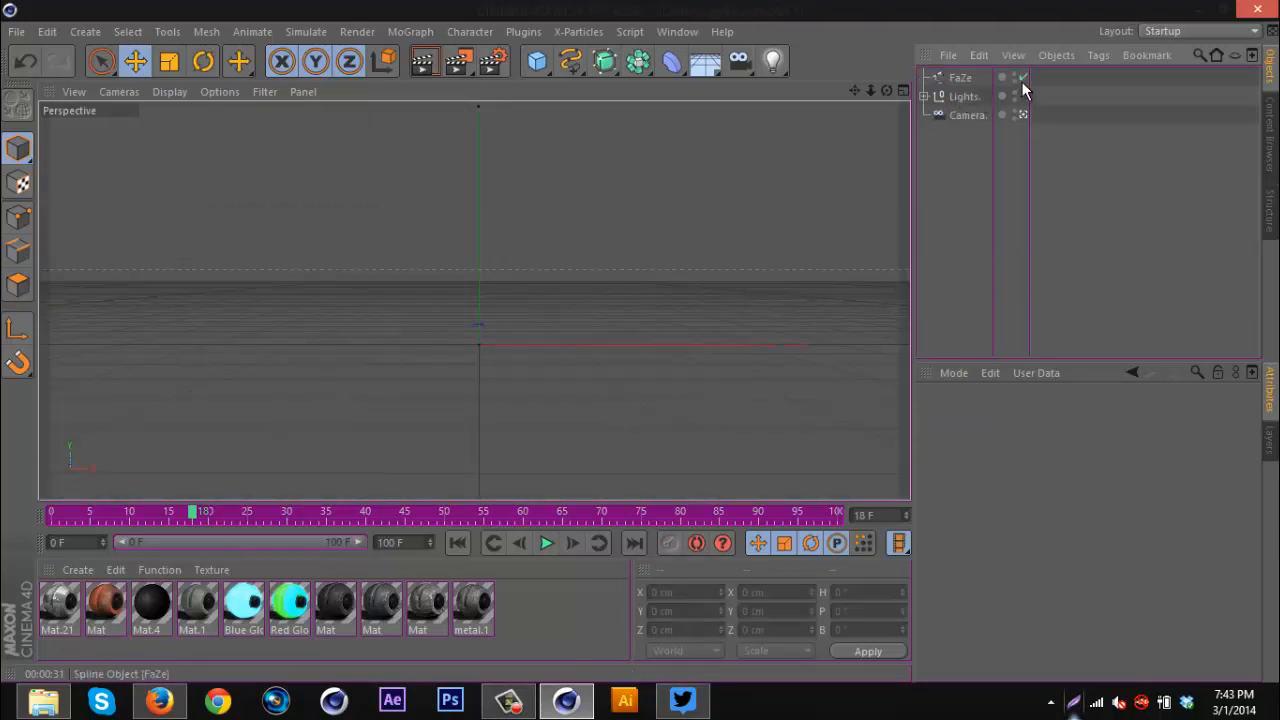
# Raise the FaZe spline along its Y axis to about 24 cm
pyautogui.click(950, 80)
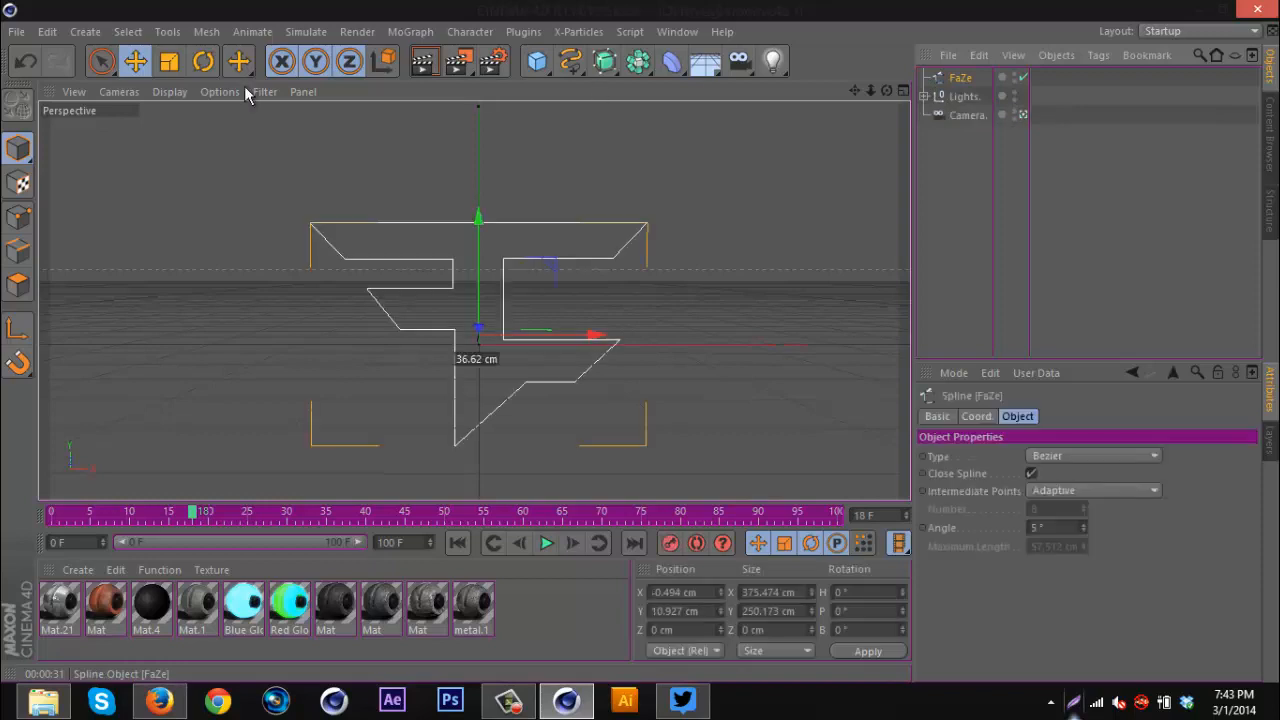
pyautogui.click(16, 31)
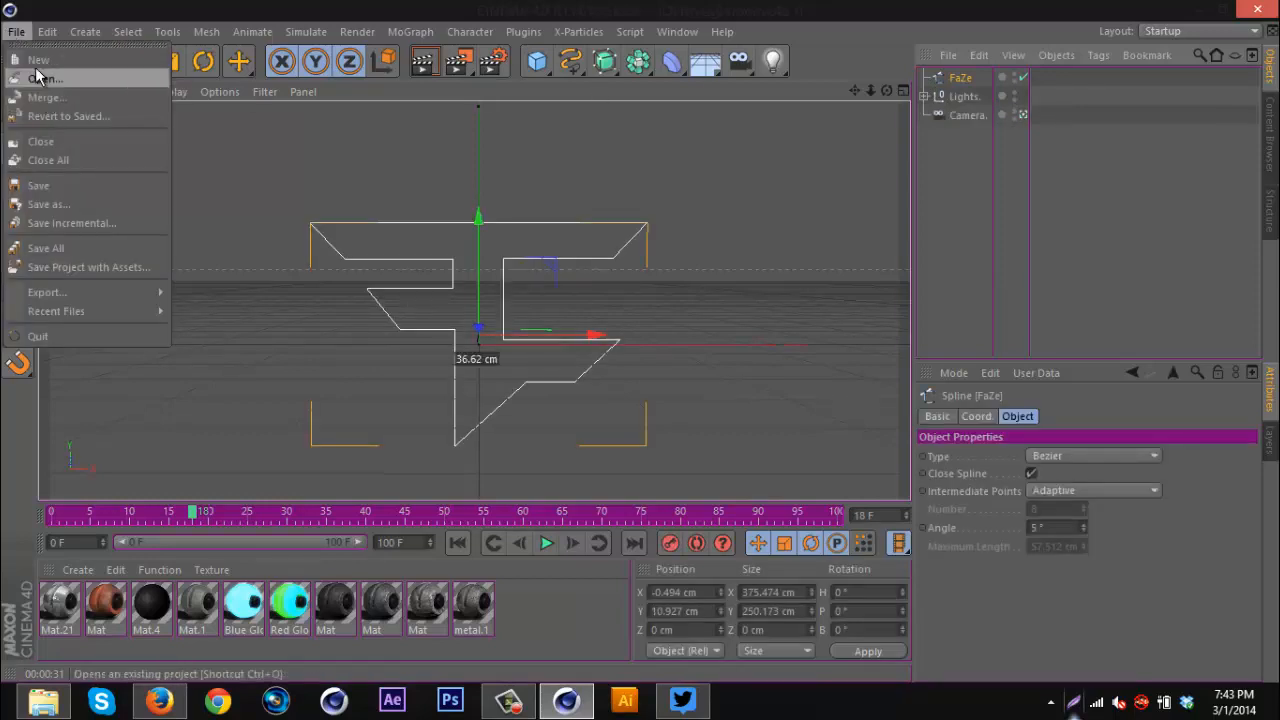
pyautogui.click(17, 30)
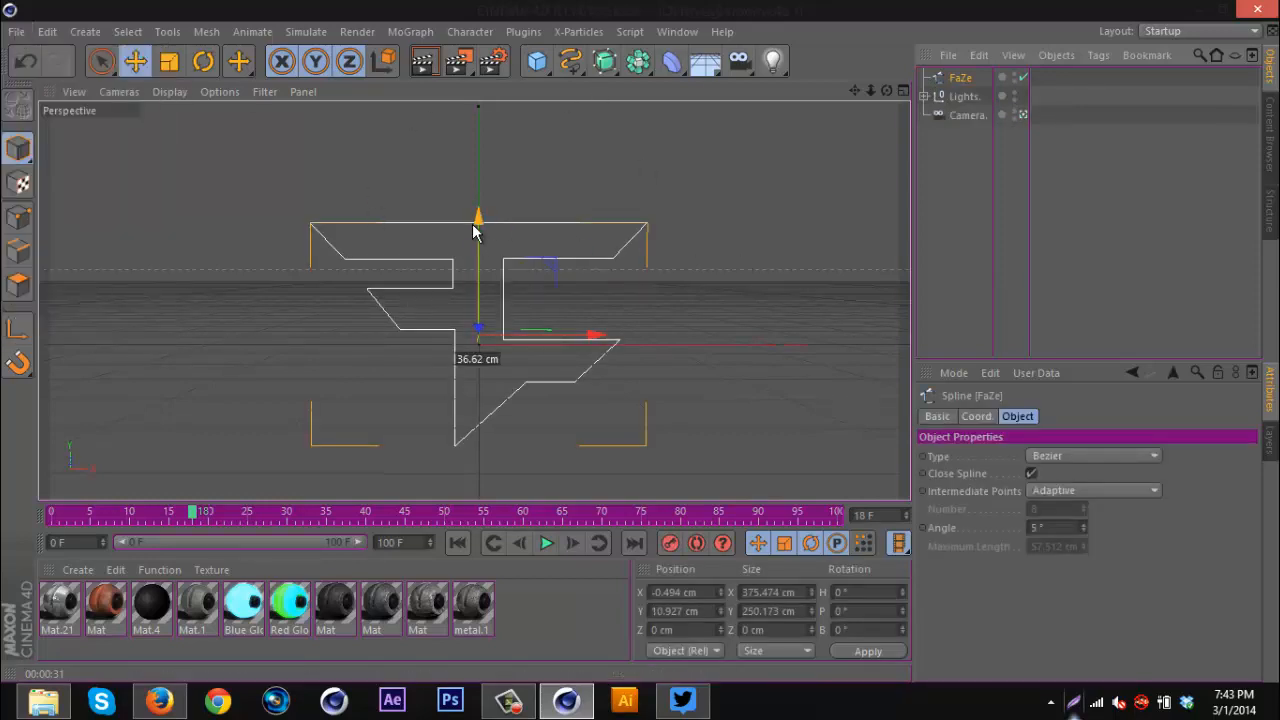
pyautogui.moveTo(474, 232); pyautogui.dragTo(476, 218)
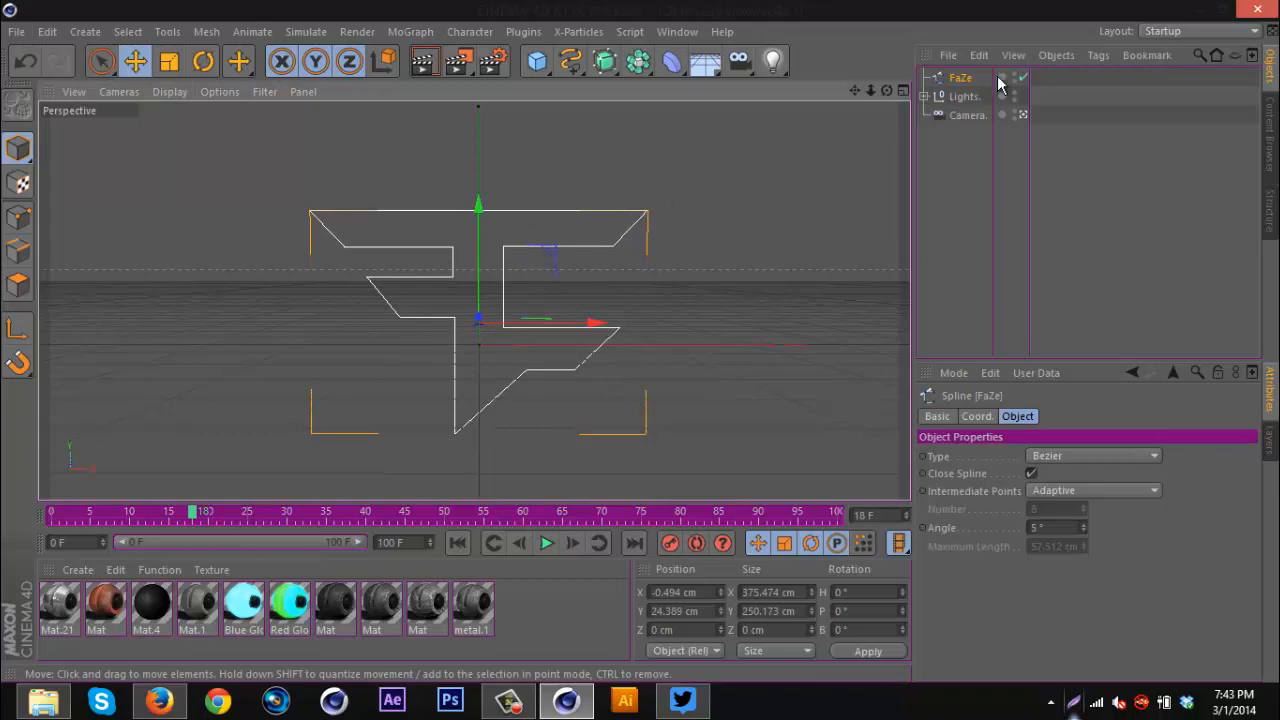
# Add a NitroBlast SplineBreak object and make the FaZe spline its child
pyautogui.click(524, 31)
pyautogui.moveTo(584, 130)
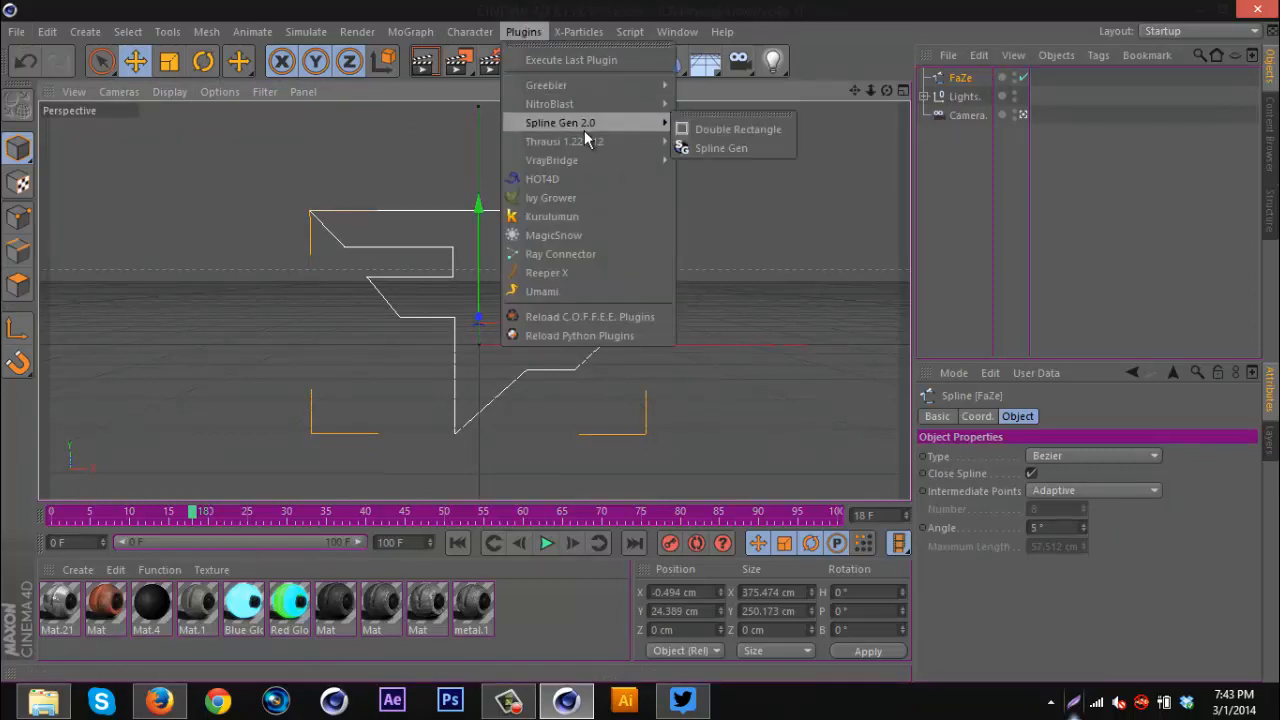
pyautogui.moveTo(589, 103)
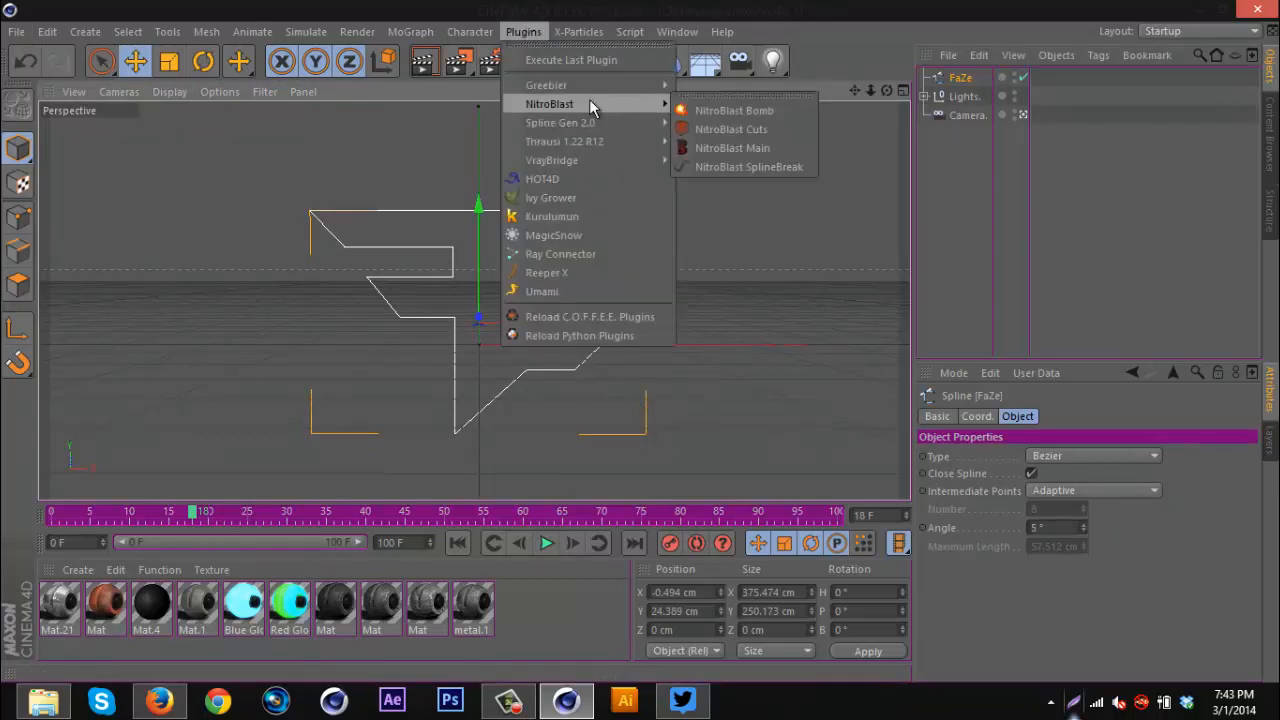
pyautogui.click(753, 170)
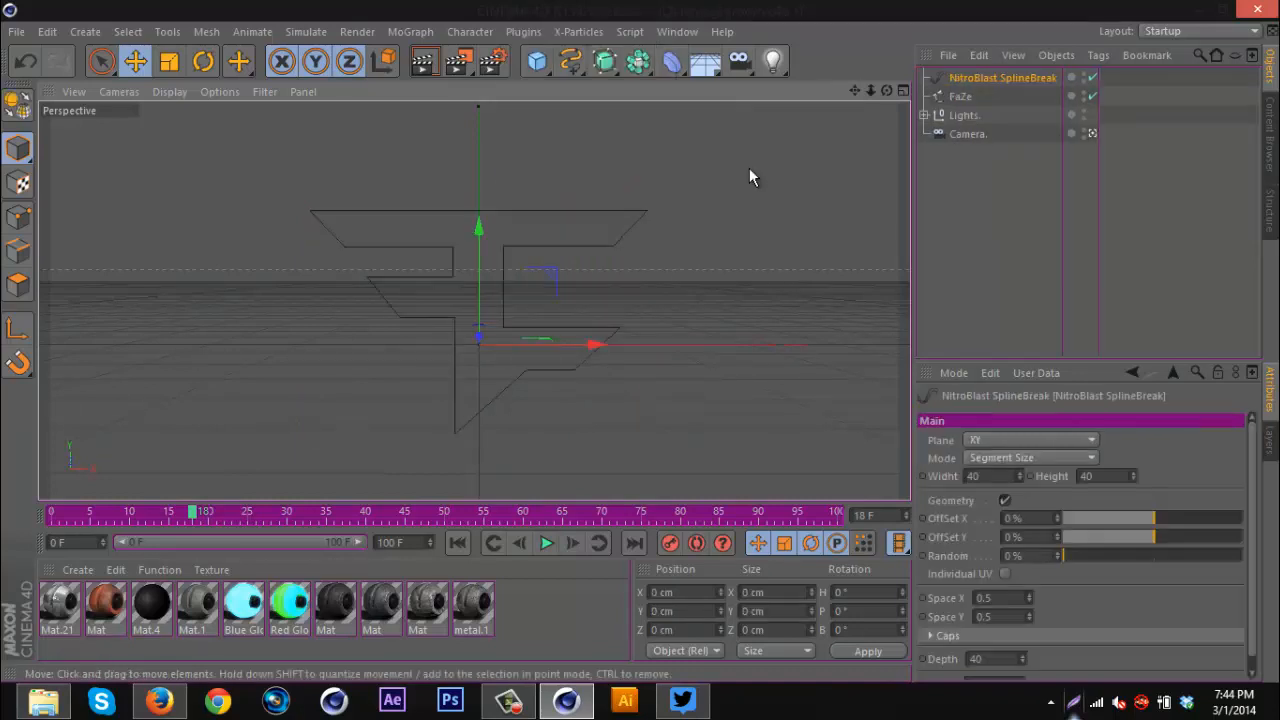
pyautogui.moveTo(961, 96); pyautogui.dragTo(979, 80)
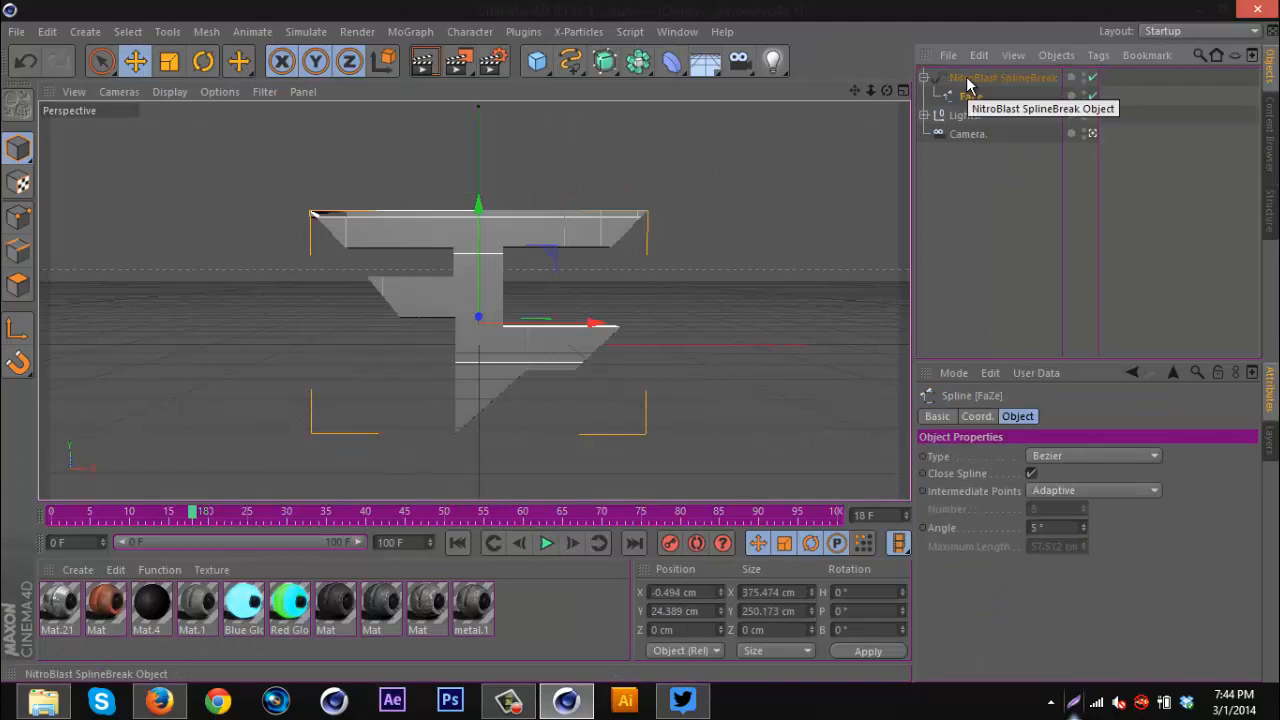
# Set the SplineBreak's segment width and height both to 20
pyautogui.click(990, 78)
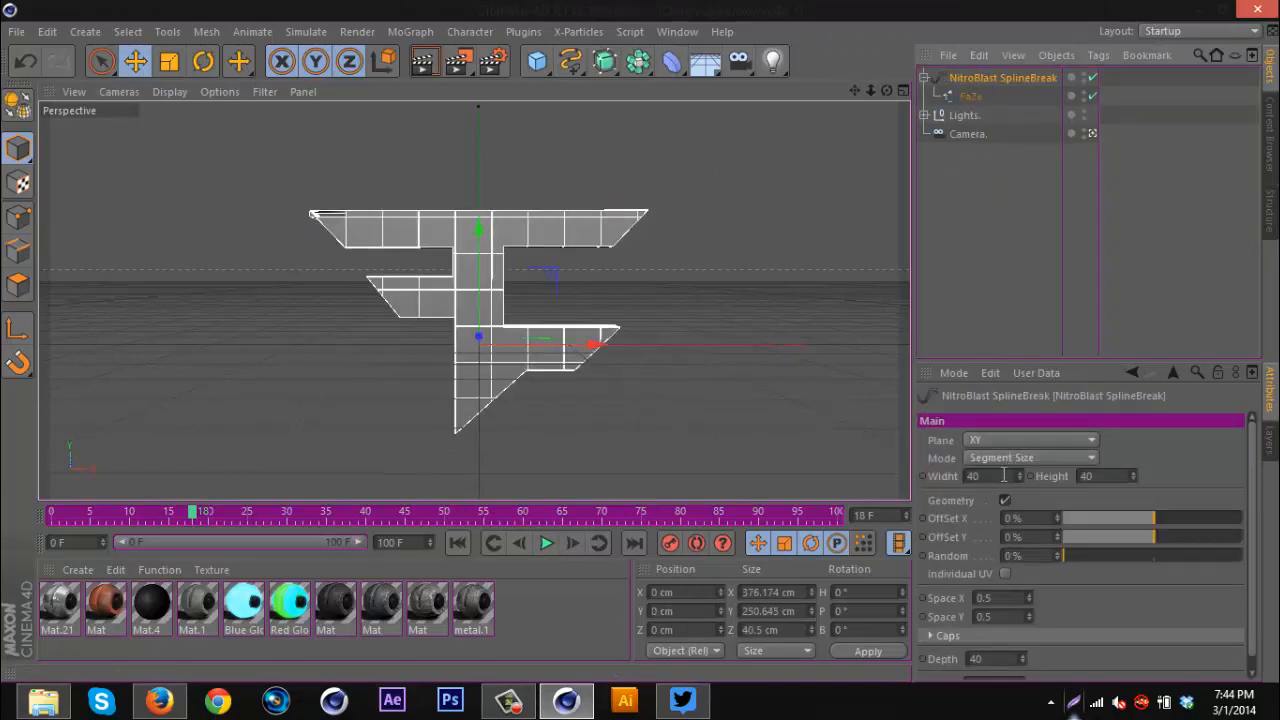
pyautogui.write('20')
pyautogui.press('Tab')
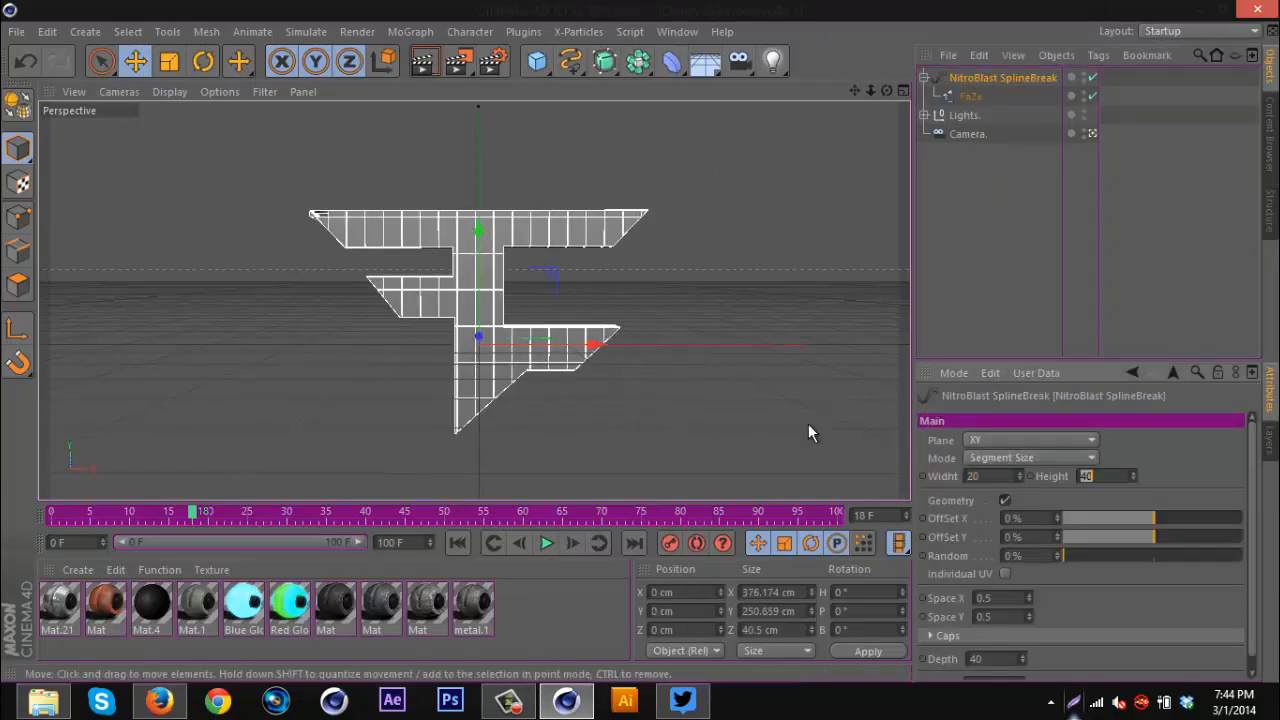
pyautogui.write('20')
pyautogui.press('Return')
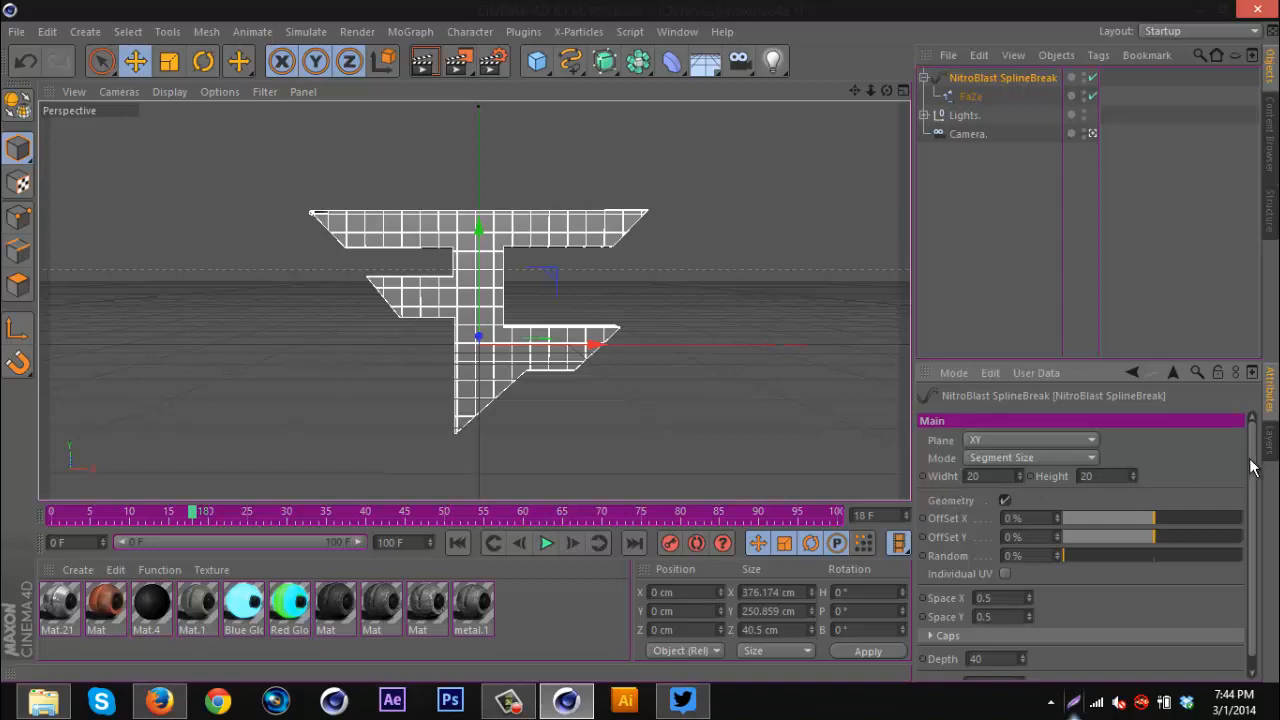
# Set the SplineBreak's depth to 50
pyautogui.scroll(-1, 1250, 480)
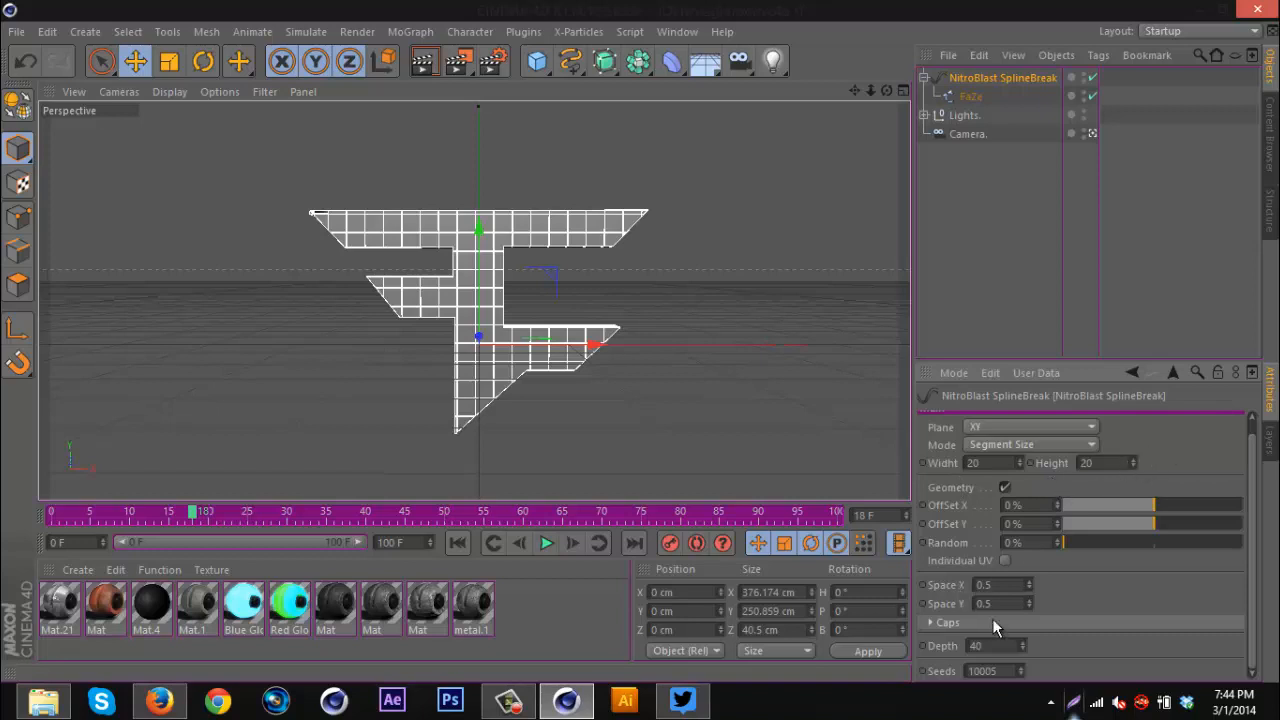
pyautogui.click(930, 622)
pyautogui.click(931, 622)
pyautogui.doubleClick(1011, 646)
pyautogui.write('50')
pyautogui.press('Return')
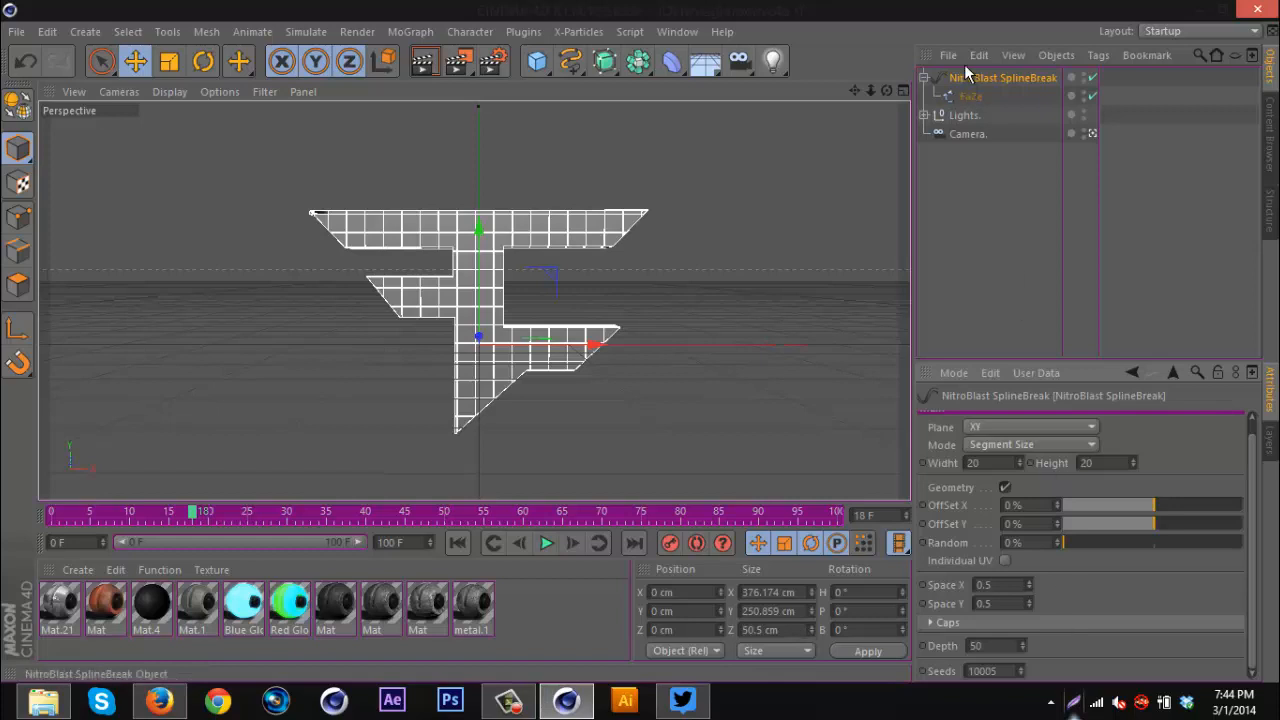
# Add a MoGraph Fracture object and make the NitroBlast SplineBreak its child
pyautogui.click(418, 31)
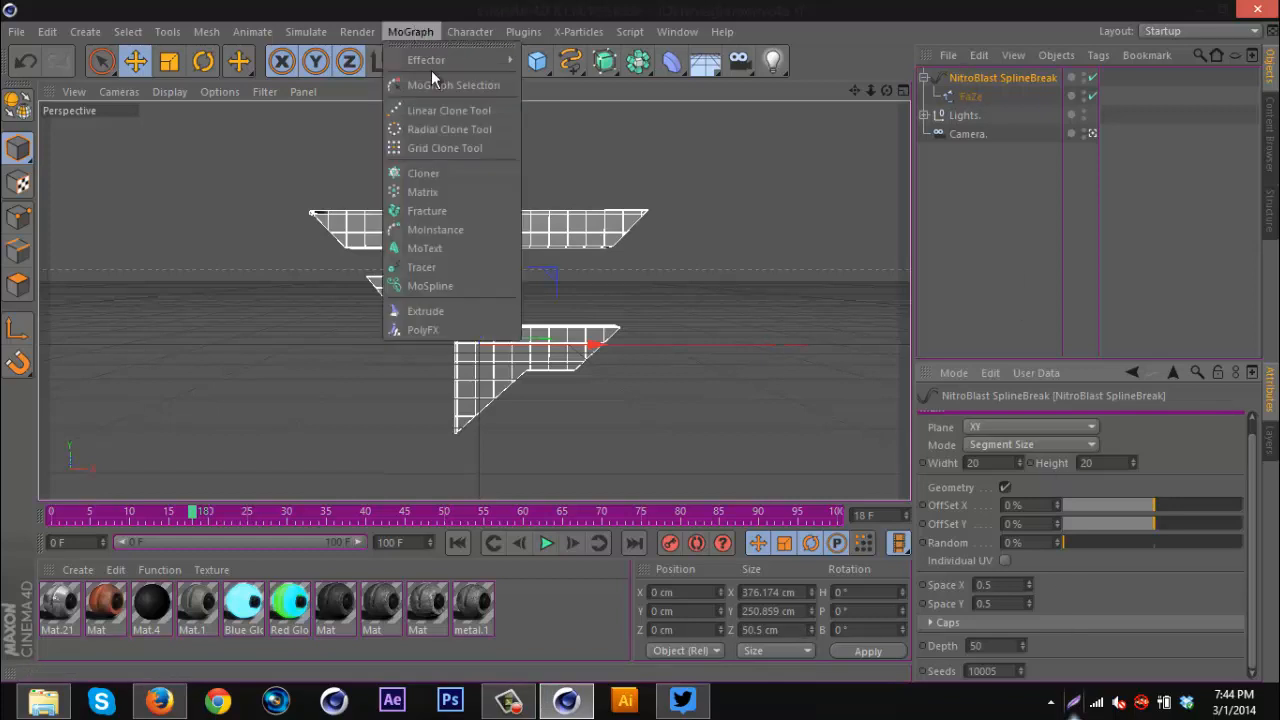
pyautogui.click(486, 211)
pyautogui.moveTo(966, 96); pyautogui.dragTo(963, 77)
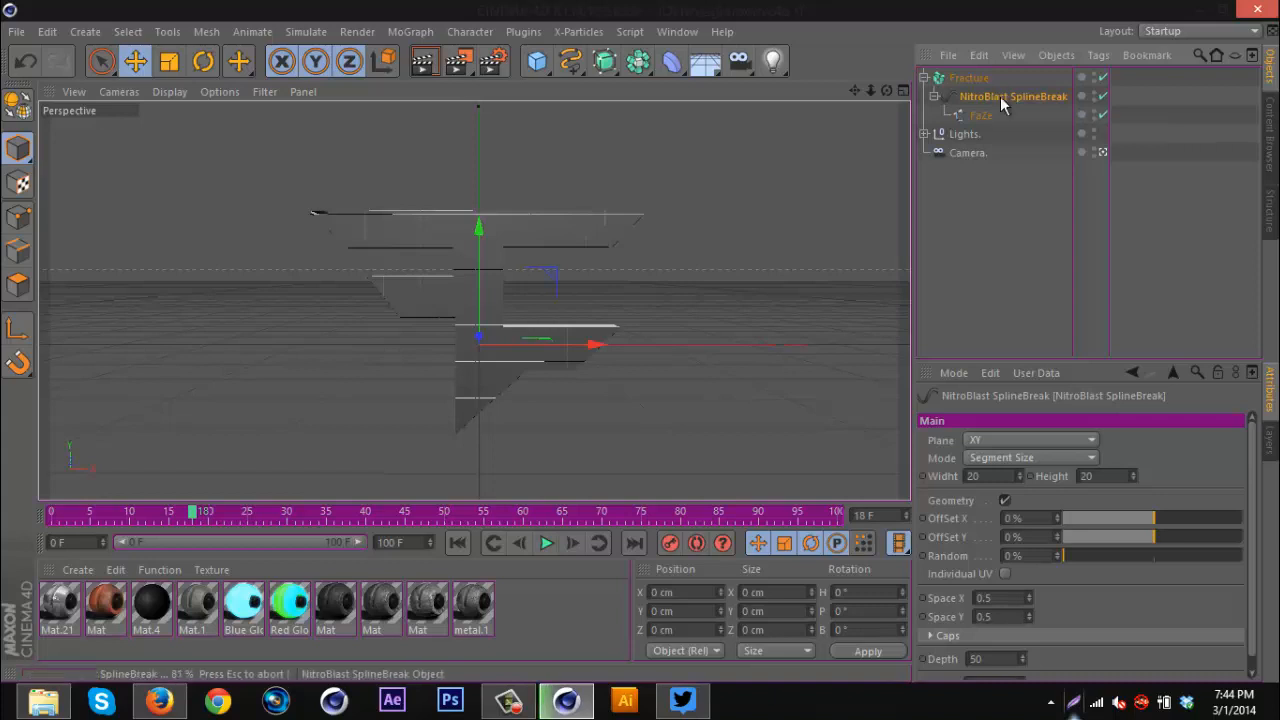
# Make the SplineBreak editable and delete its two nested nulls without their children, leaving the pieces directly inside the Fracture
pyautogui.press('c')
pyautogui.rightClick(1000, 96)
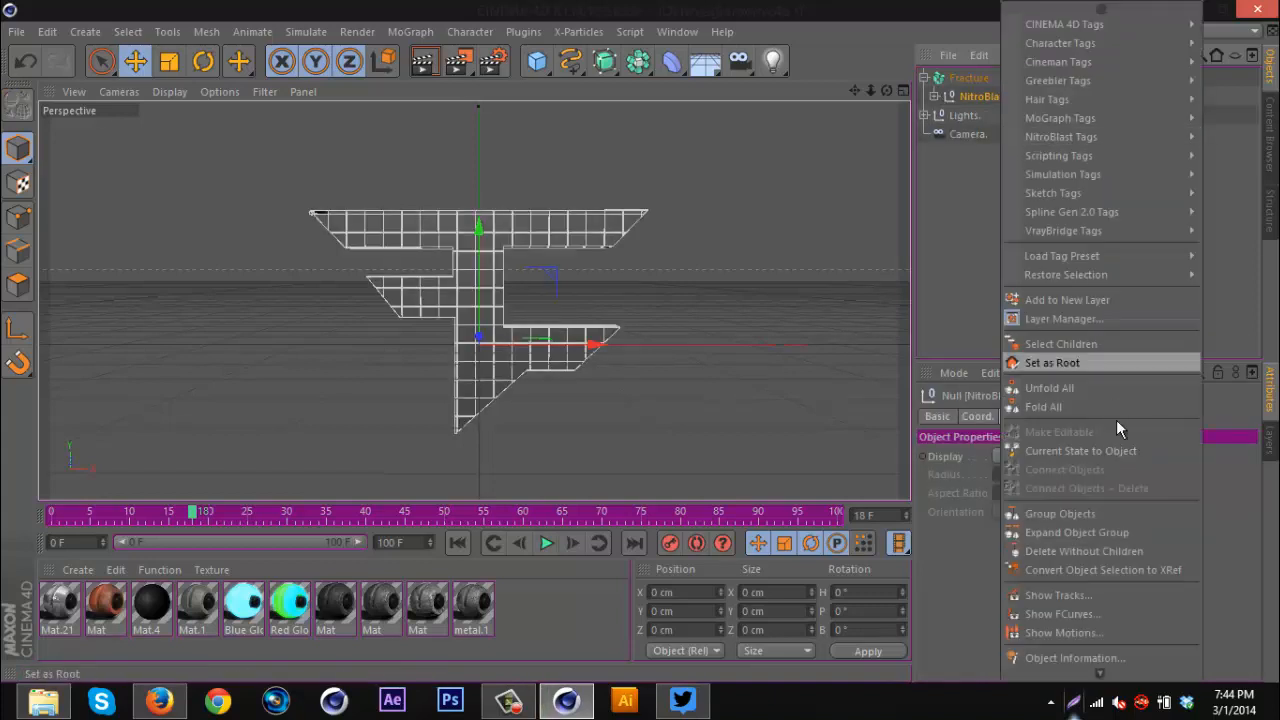
pyautogui.click(1124, 550)
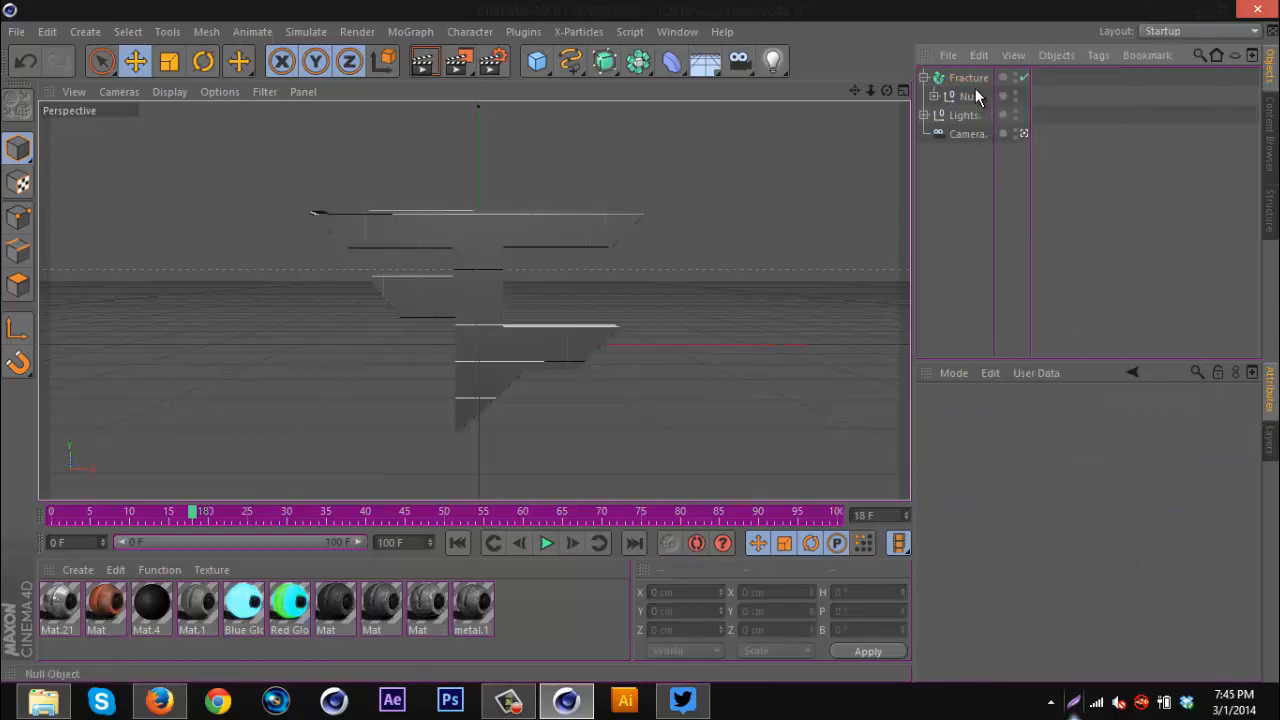
pyautogui.rightClick(971, 93)
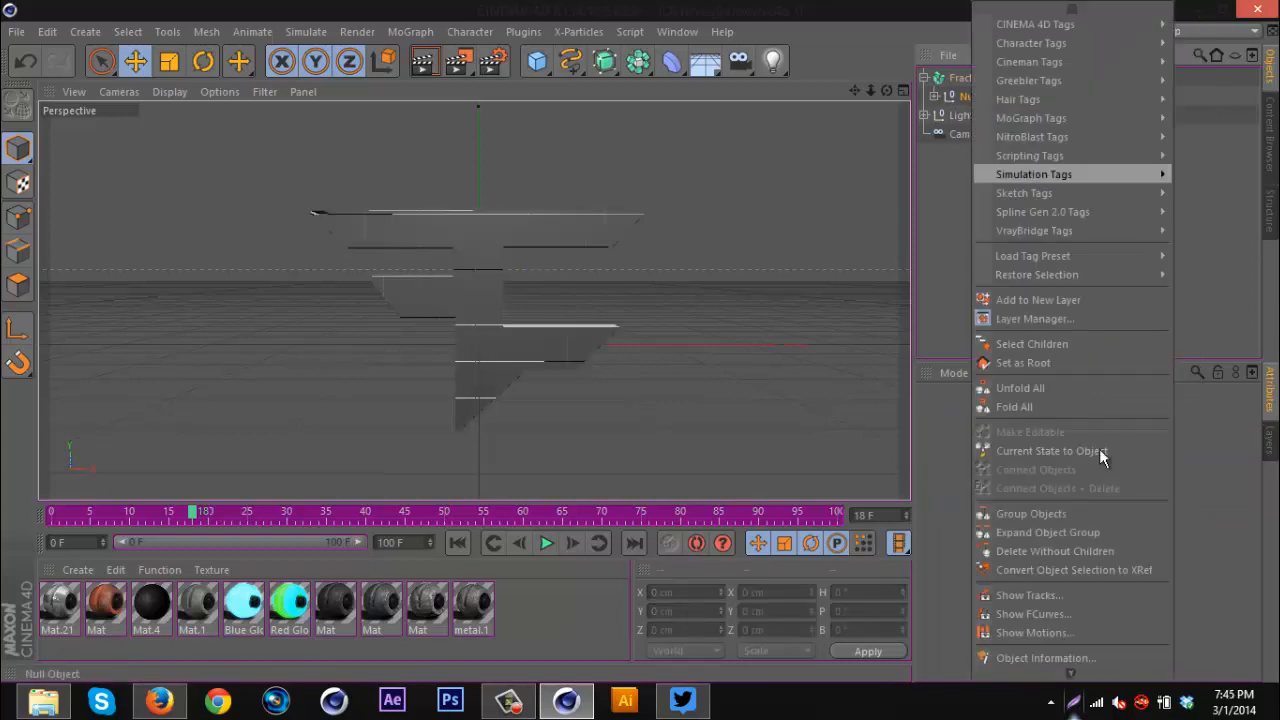
pyautogui.click(1104, 555)
pyautogui.click(924, 79)
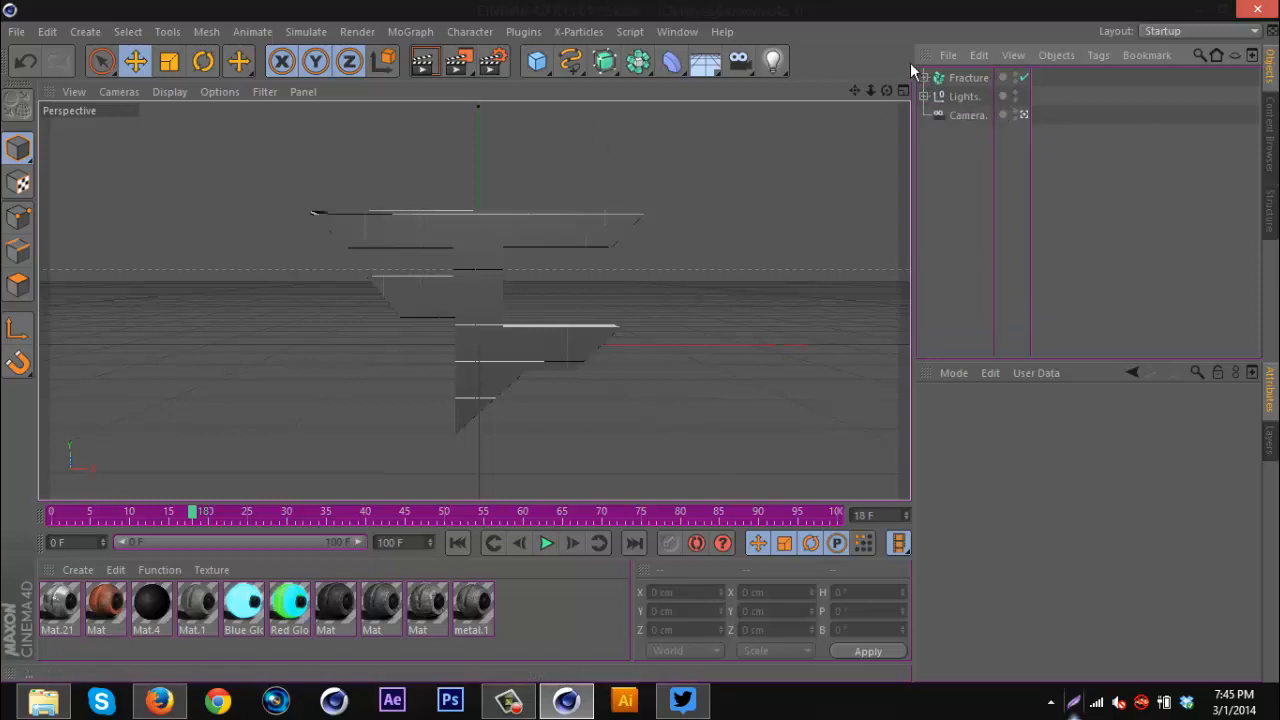
# Try smoothing the fractured logo by adding a HyperNURBS object and nesting the Fracture inside it
pyautogui.click(966, 80)
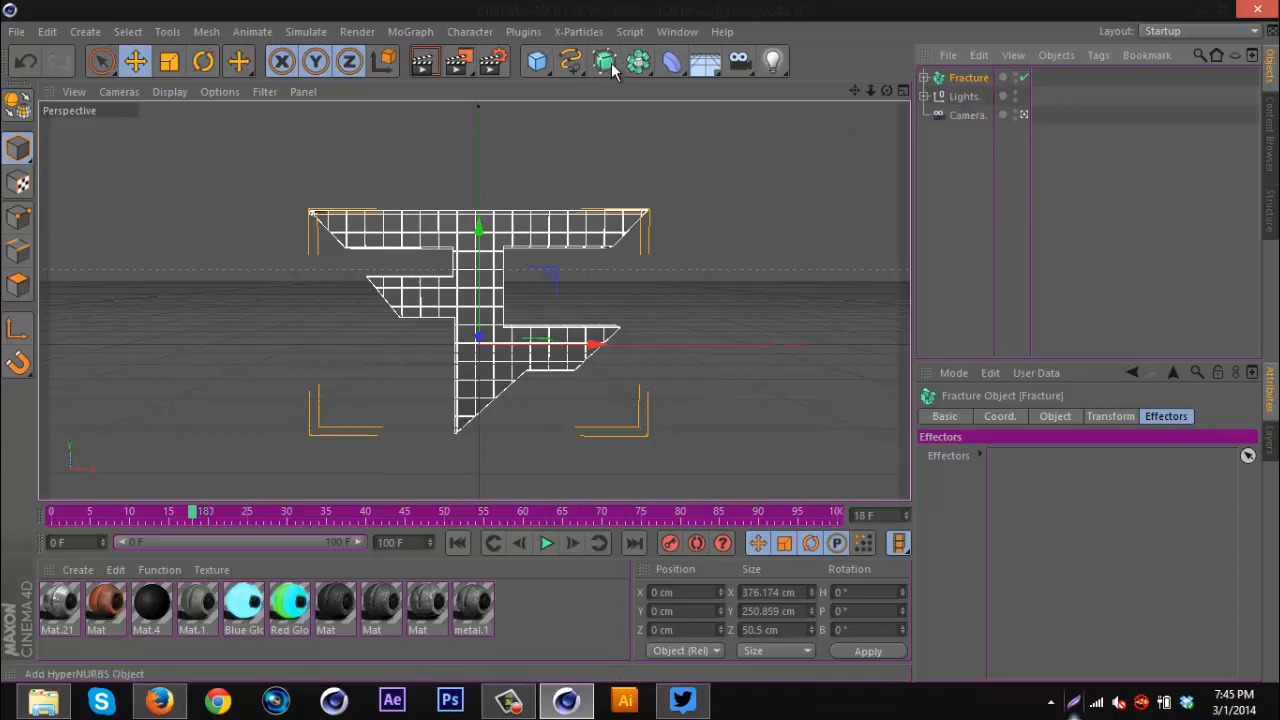
pyautogui.moveTo(614, 61); pyautogui.dragTo(709, 78)
pyautogui.click(965, 99)
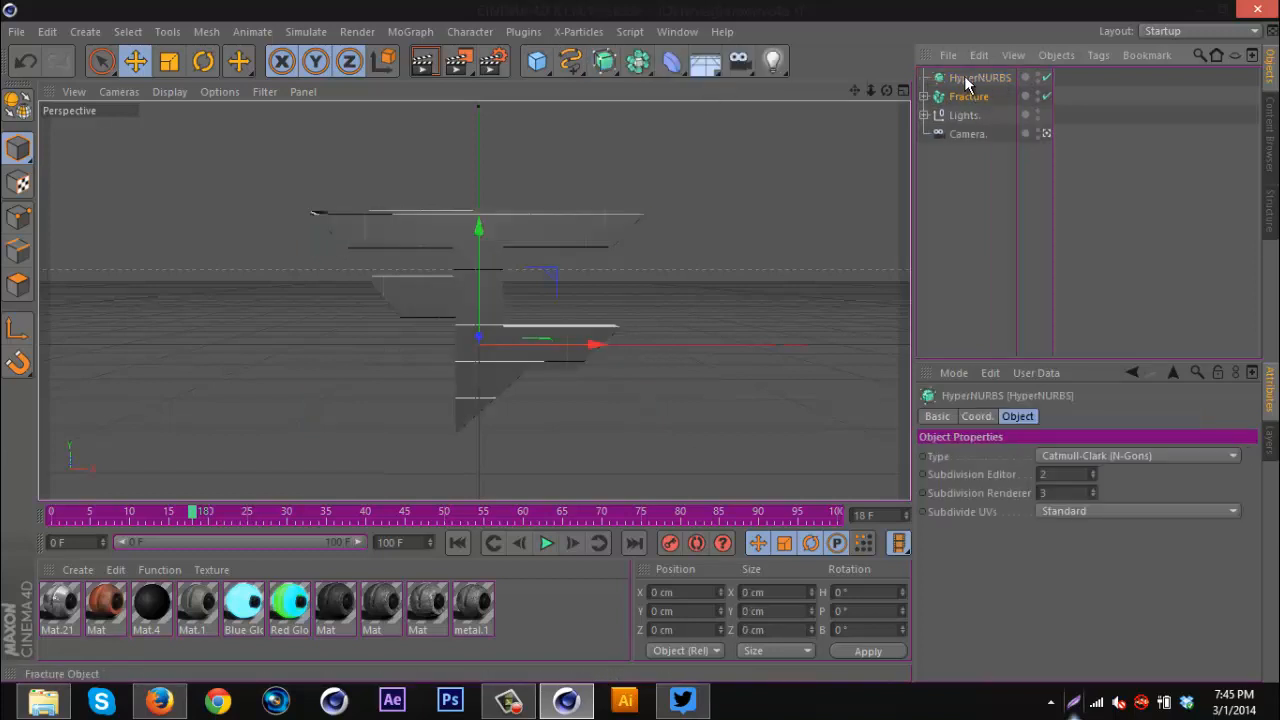
pyautogui.moveTo(967, 85); pyautogui.dragTo(975, 78)
pyautogui.click(994, 234)
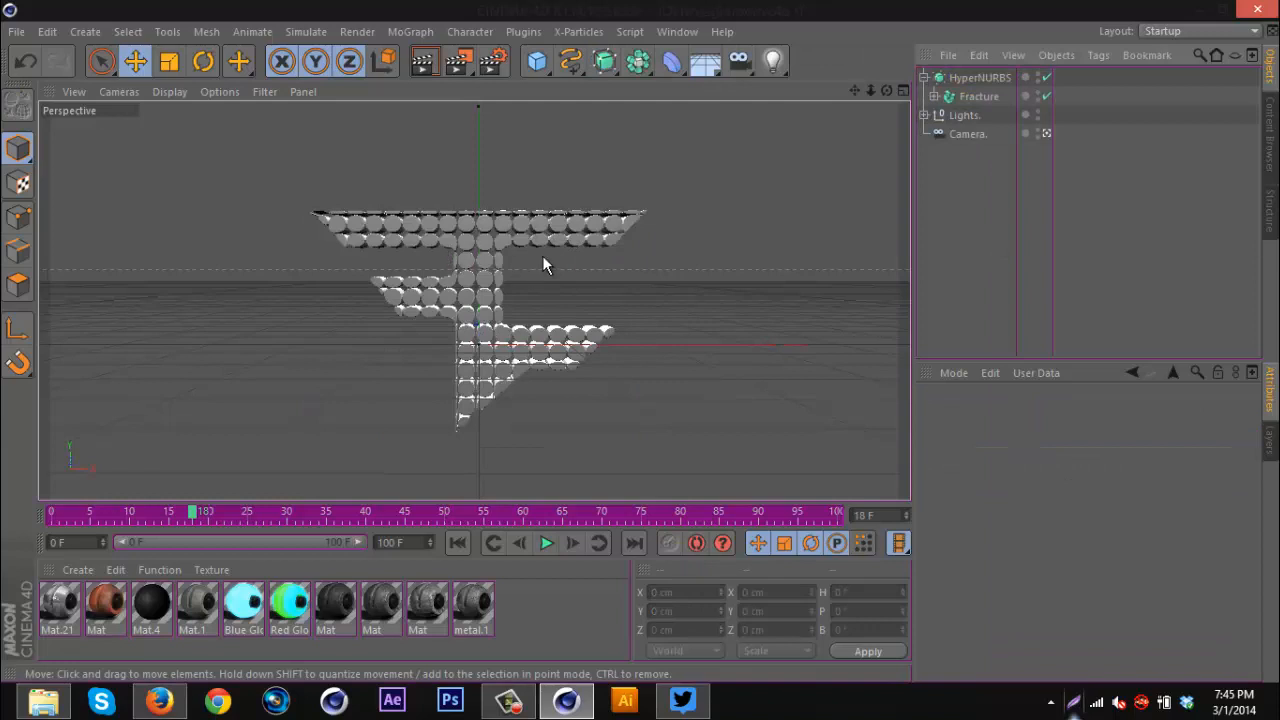
# Take the Fracture out of the HyperNURBS and delete the HyperNURBS object
pyautogui.moveTo(980, 99); pyautogui.dragTo(973, 68)
pyautogui.click(968, 95)
pyautogui.press('Delete')
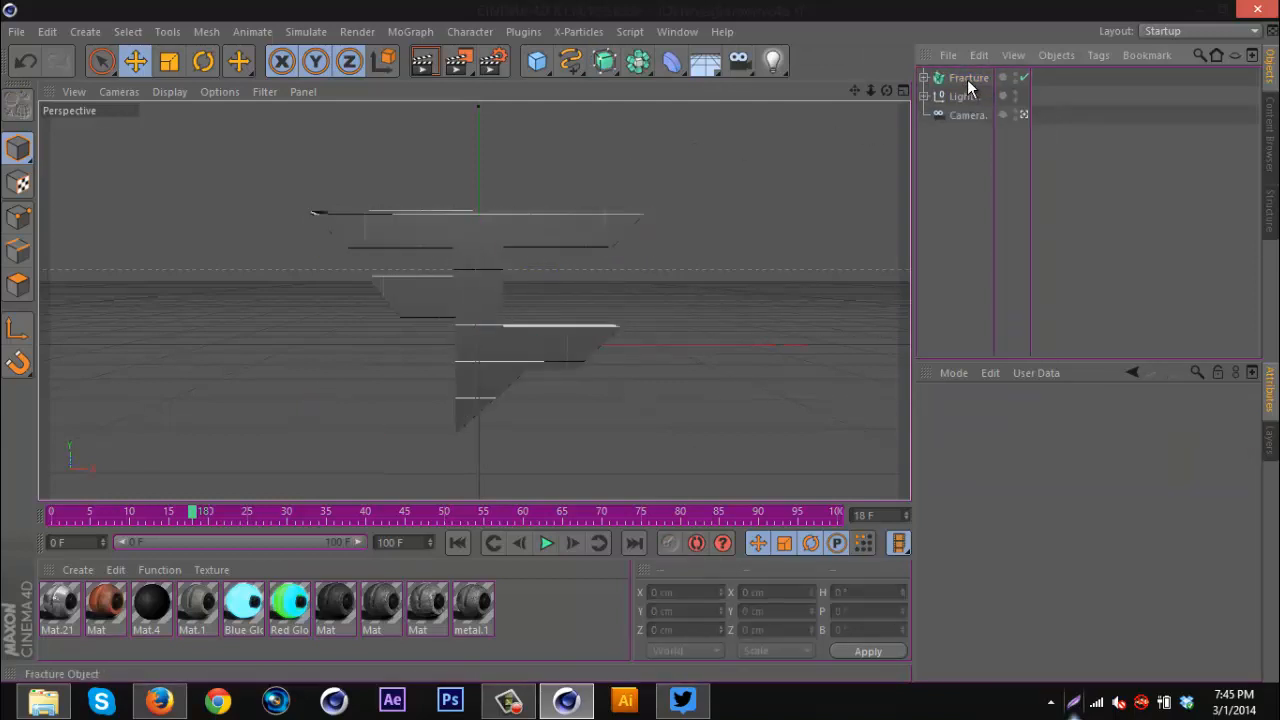
# Apply a Random effector to the Fracture object
pyautogui.click(967, 79)
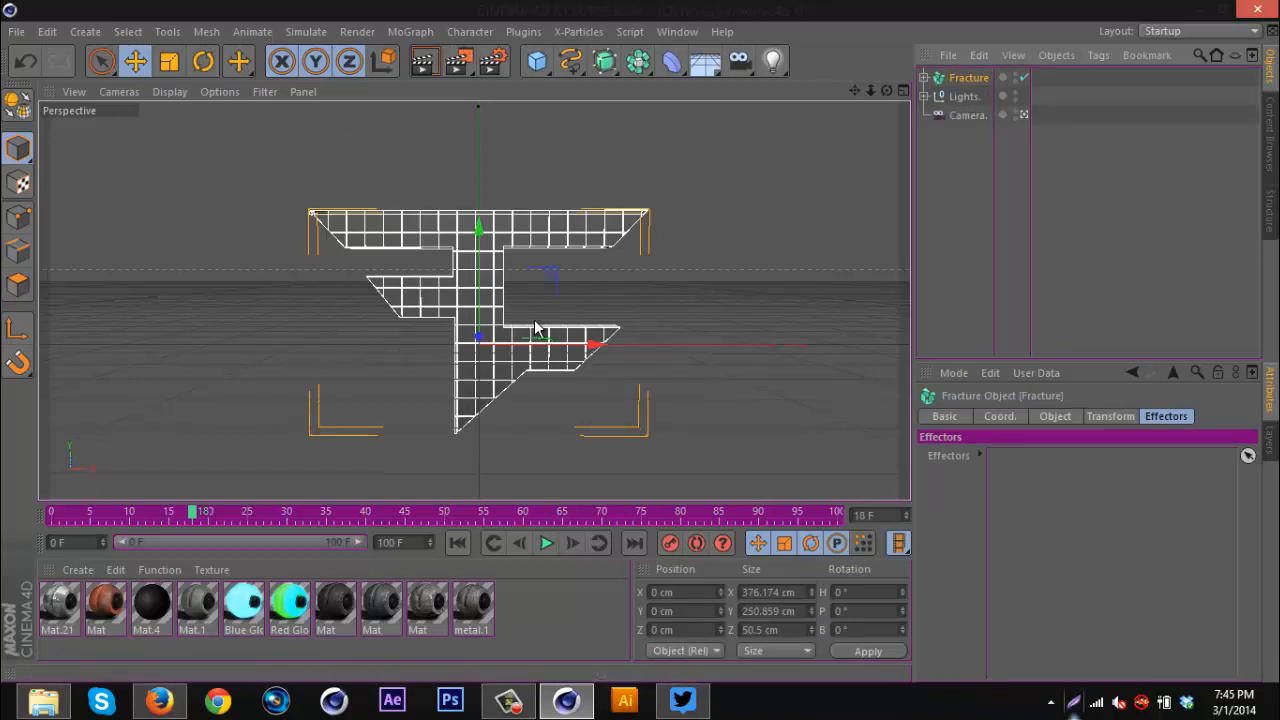
pyautogui.click(410, 31)
pyautogui.moveTo(470, 60)
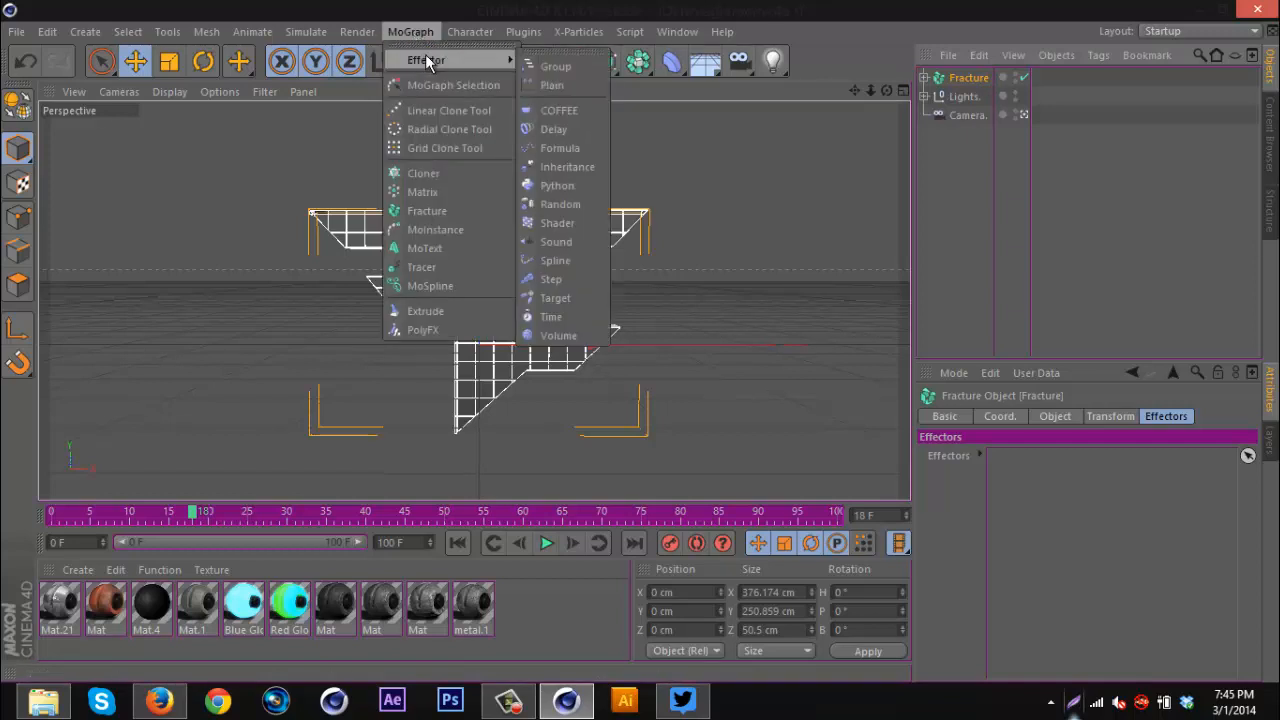
pyautogui.click(576, 205)
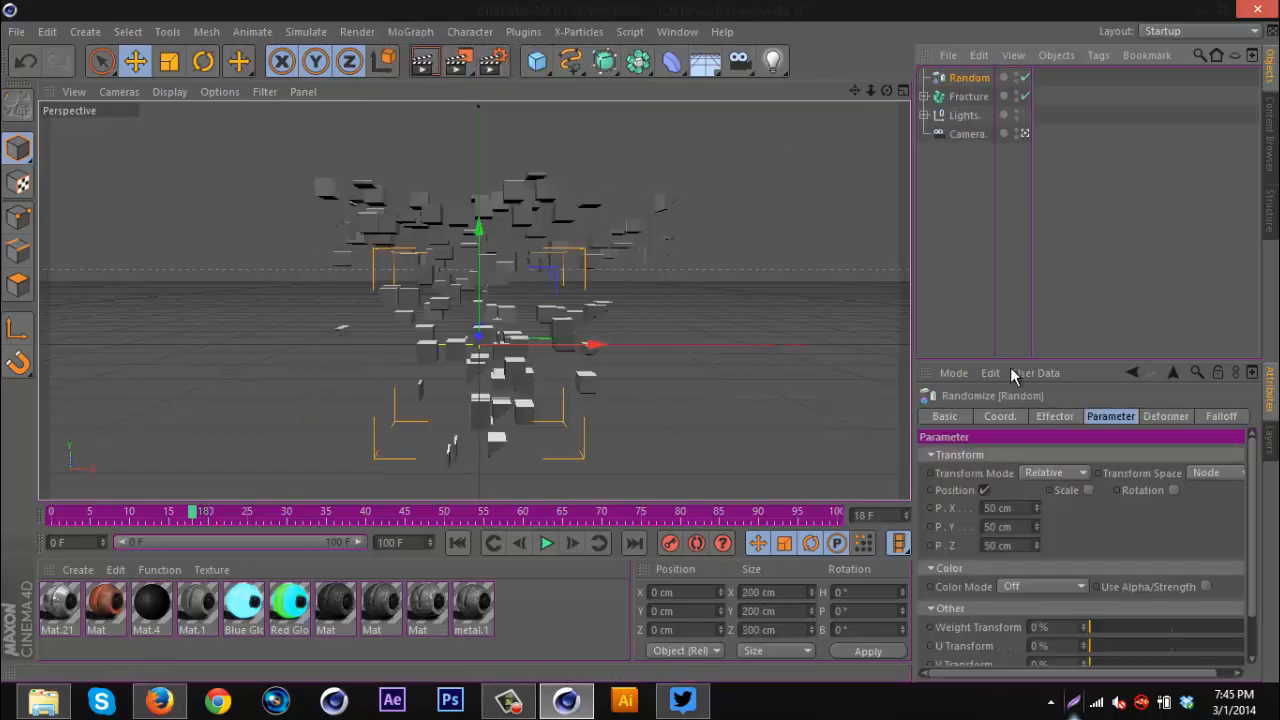
# Disable the Random effector's position variation and enable scale with X -0.08, Y -0.42 and Z -0.31
pyautogui.click(985, 490)
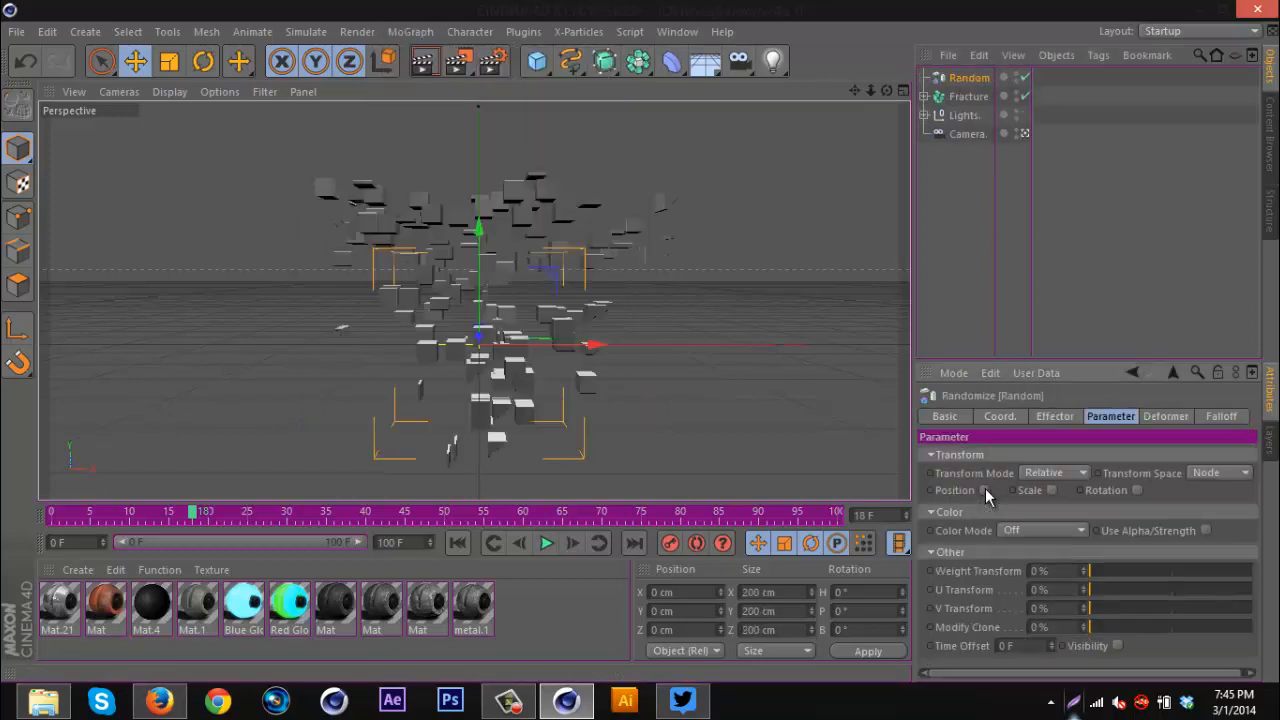
pyautogui.click(1046, 489)
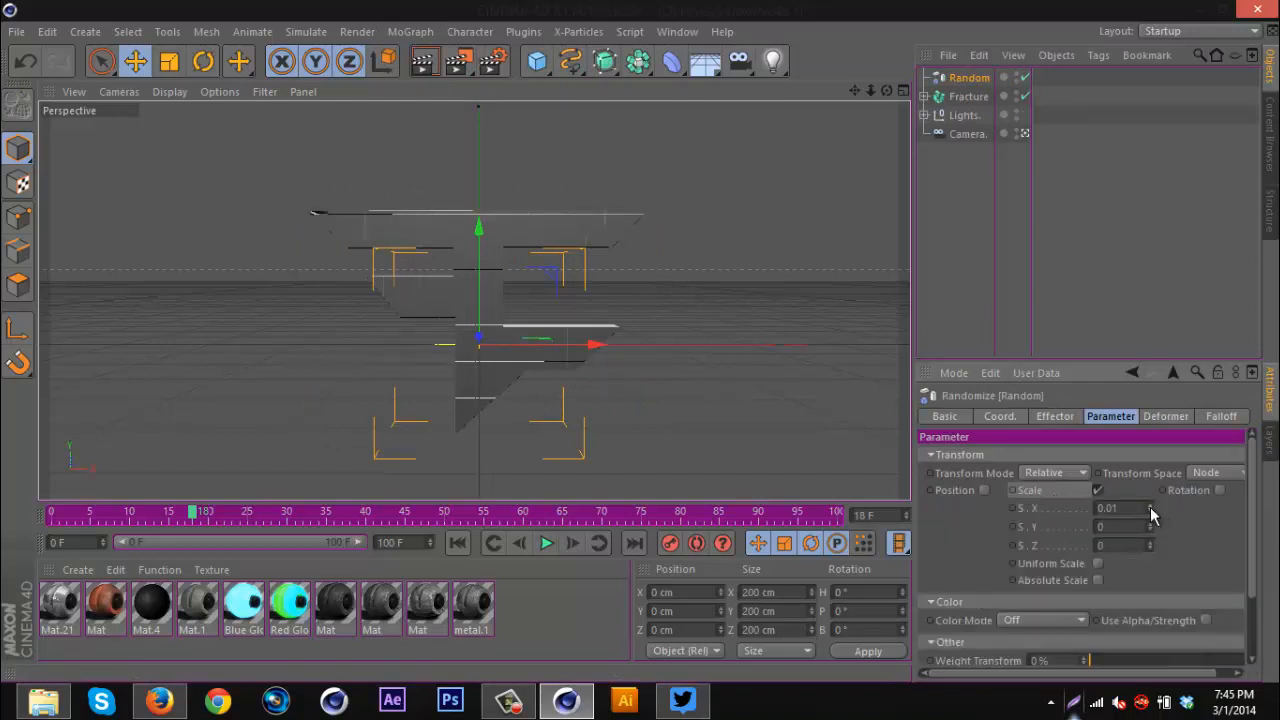
pyautogui.moveTo(1150, 507); pyautogui.dragTo(1152, 548)
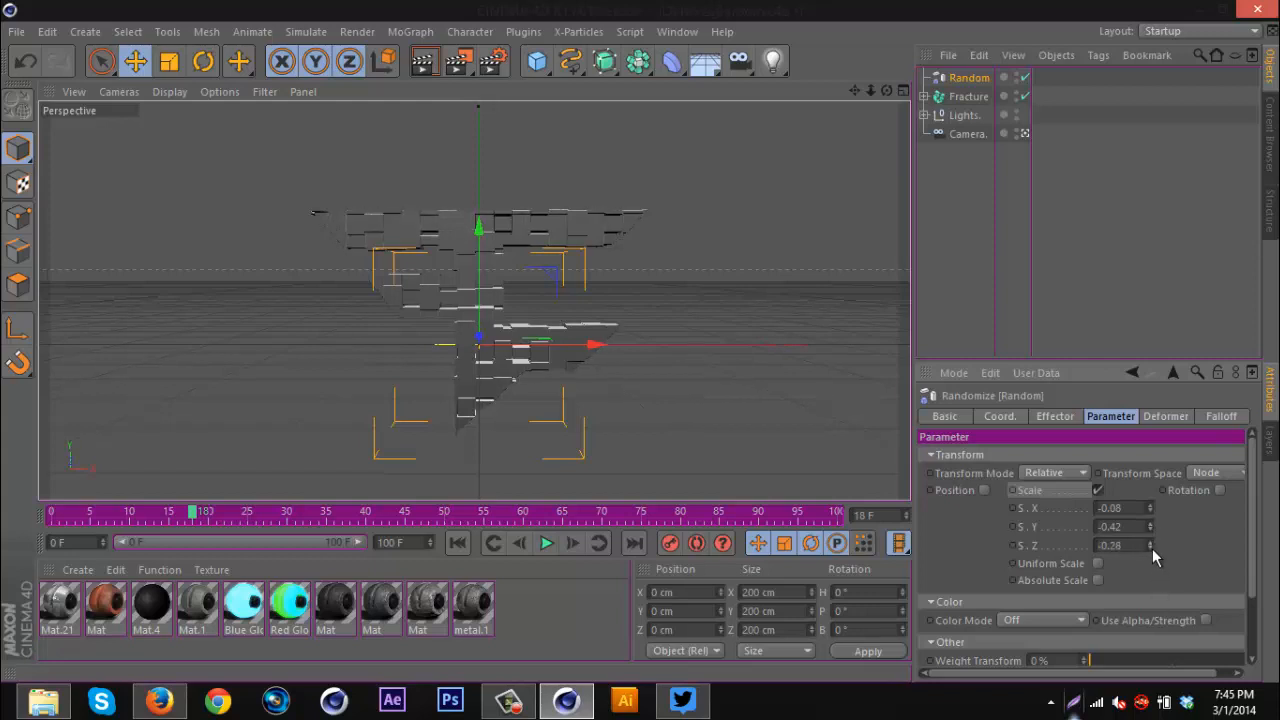
# Enable the Random effector's rotation and set it to H 6°, P 11° and B 17°
pyautogui.click(1219, 490)
pyautogui.moveTo(1090, 676); pyautogui.dragTo(1130, 676)
pyautogui.moveTo(1231, 508); pyautogui.dragTo(1237, 478)
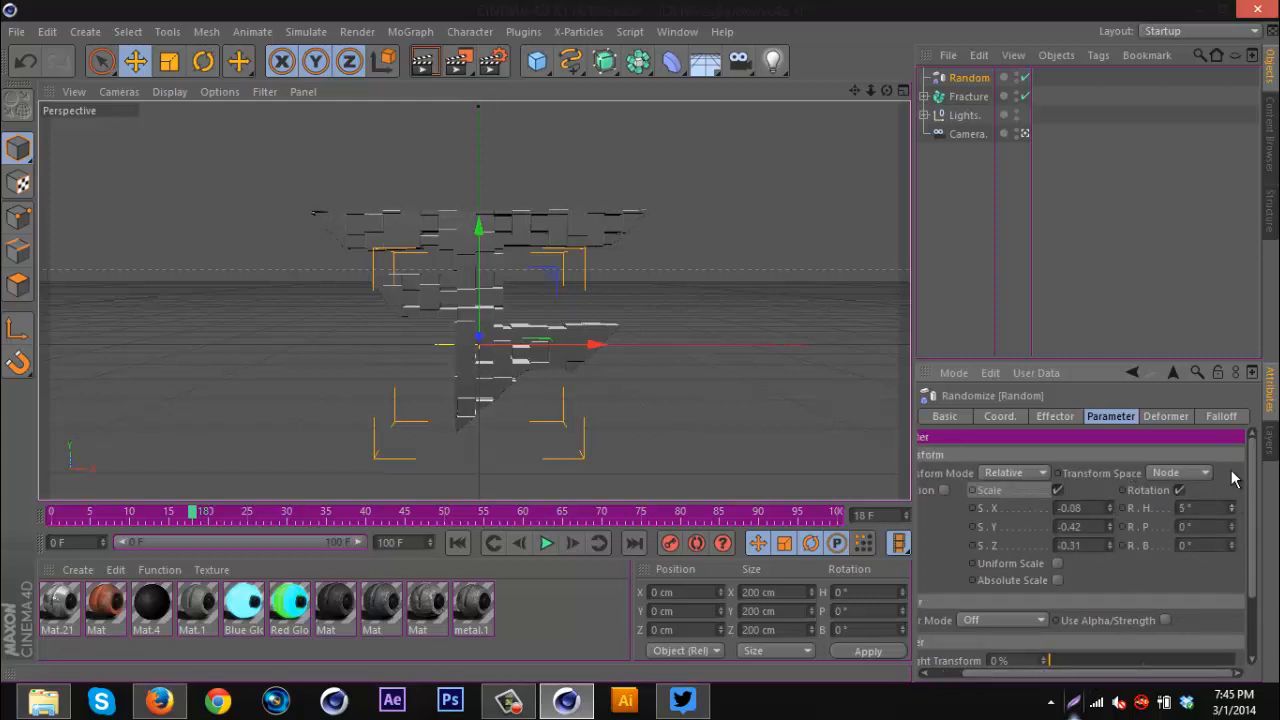
pyautogui.moveTo(1231, 527); pyautogui.dragTo(1235, 564)
pyautogui.click(1093, 254)
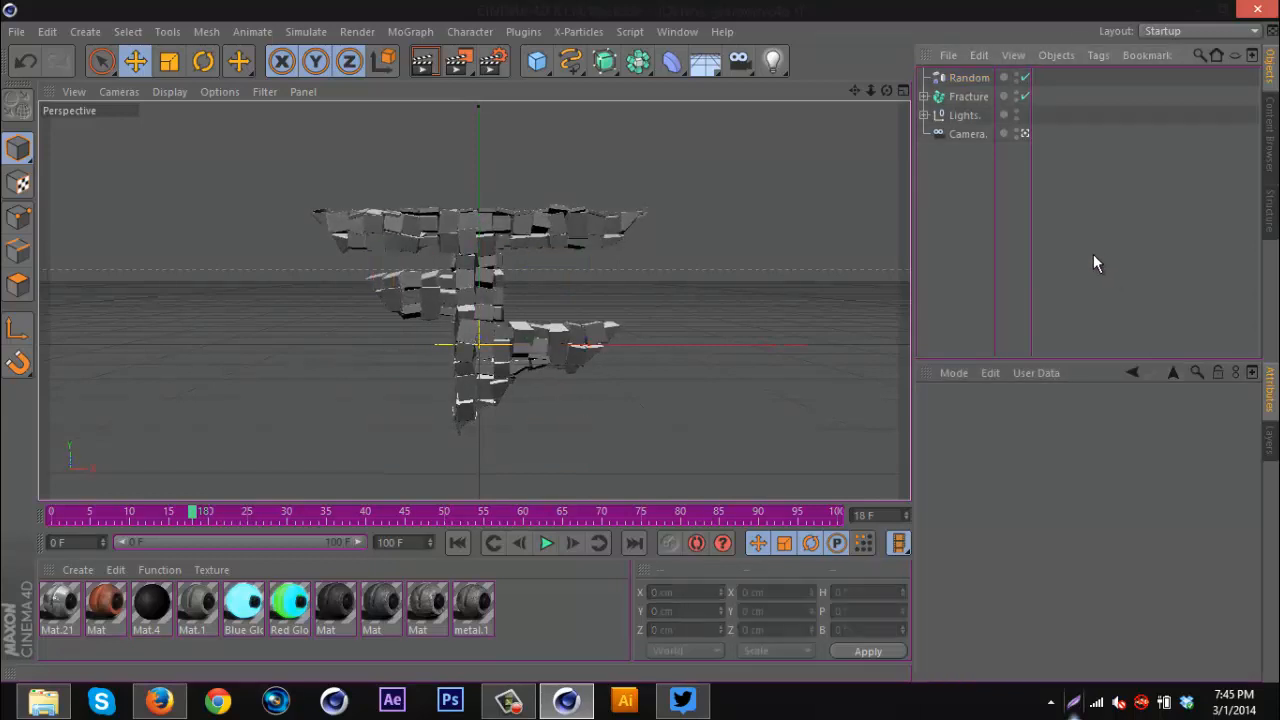
# Turn the Random effector's position variation back on
pyautogui.click(948, 80)
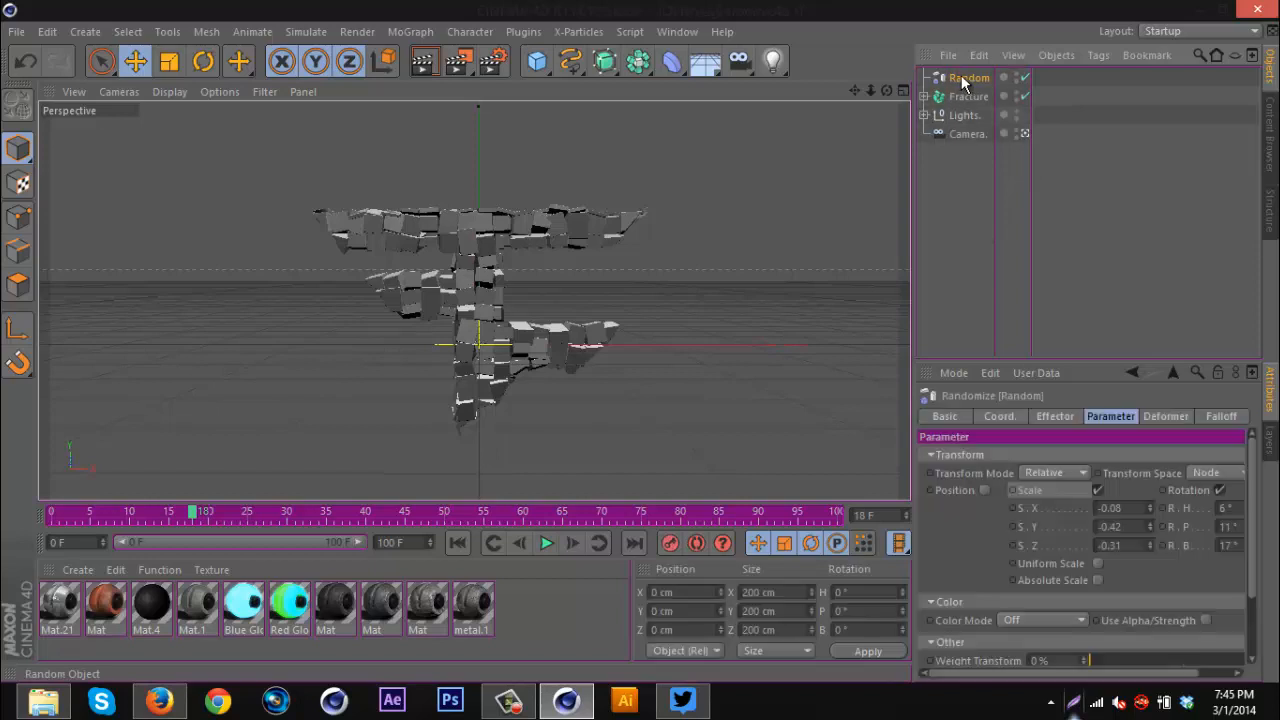
pyautogui.click(985, 490)
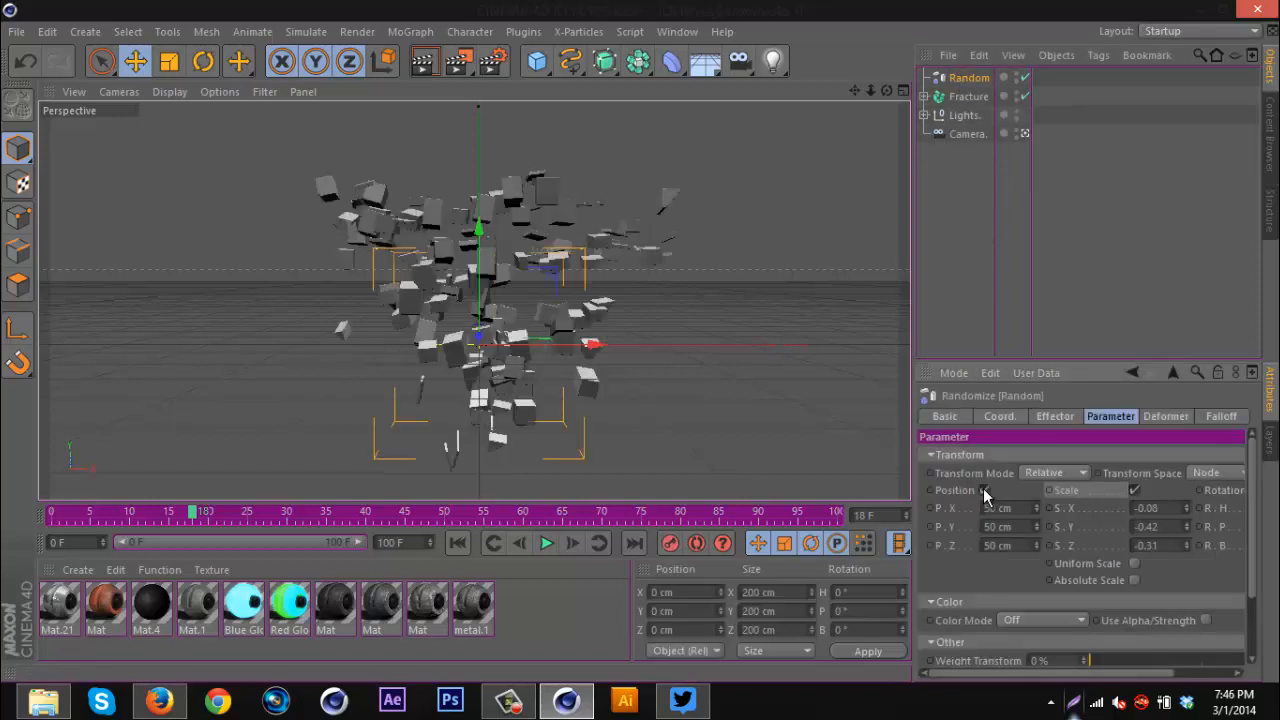
# Set the Random effector's position variation to 2 cm on X, Y and Z
pyautogui.write('2')
pyautogui.press('Tab')
pyautogui.write('2')
pyautogui.press('Tab')
pyautogui.write('2')
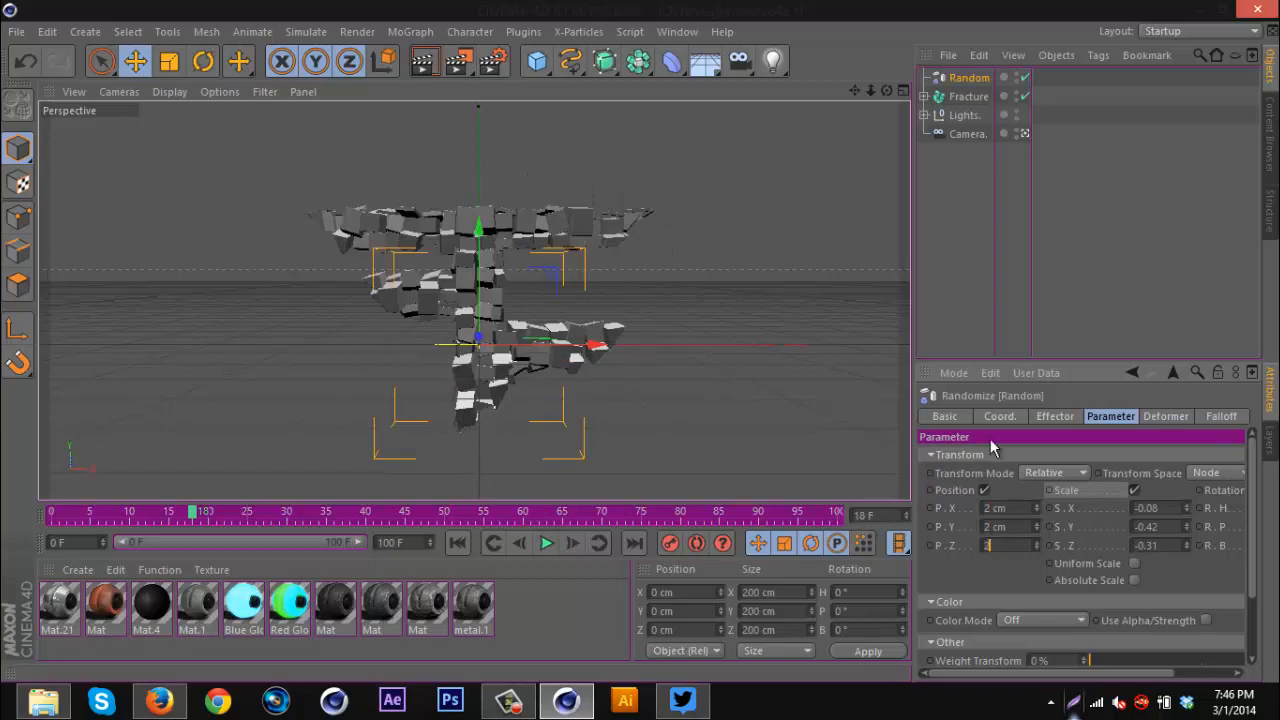
pyautogui.click(1160, 254)
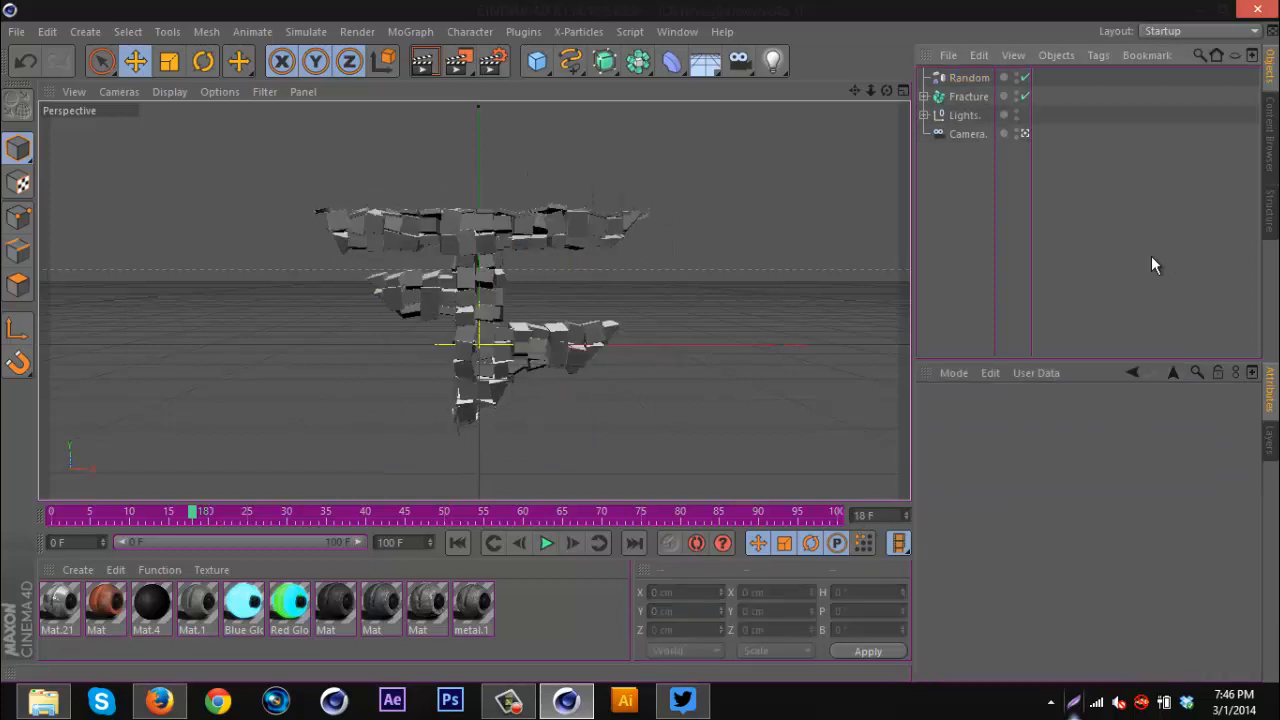
pyautogui.click(962, 79)
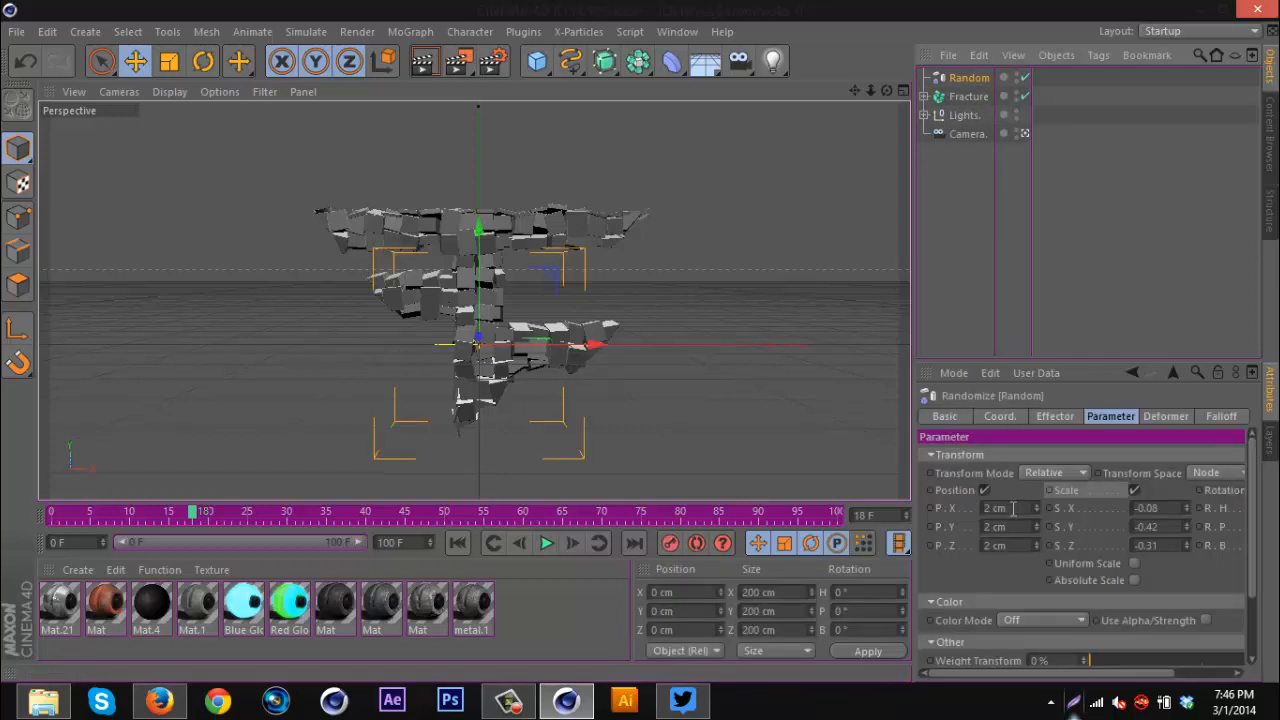
pyautogui.click(993, 236)
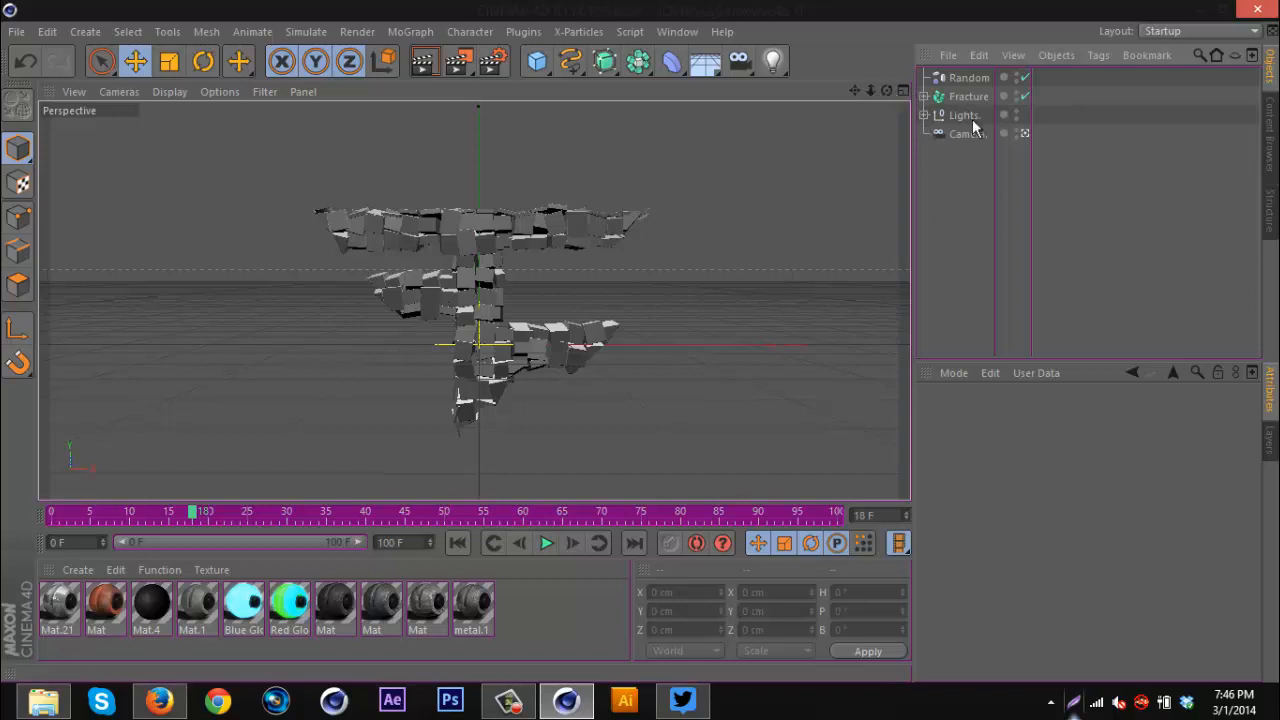
# Inspect the block logo from outside the scene camera, return to the camera view and add a Greebler object
pyautogui.click(1024, 134)
pyautogui.moveTo(886, 90); pyautogui.dragTo(637, 354)
pyautogui.click(1024, 134)
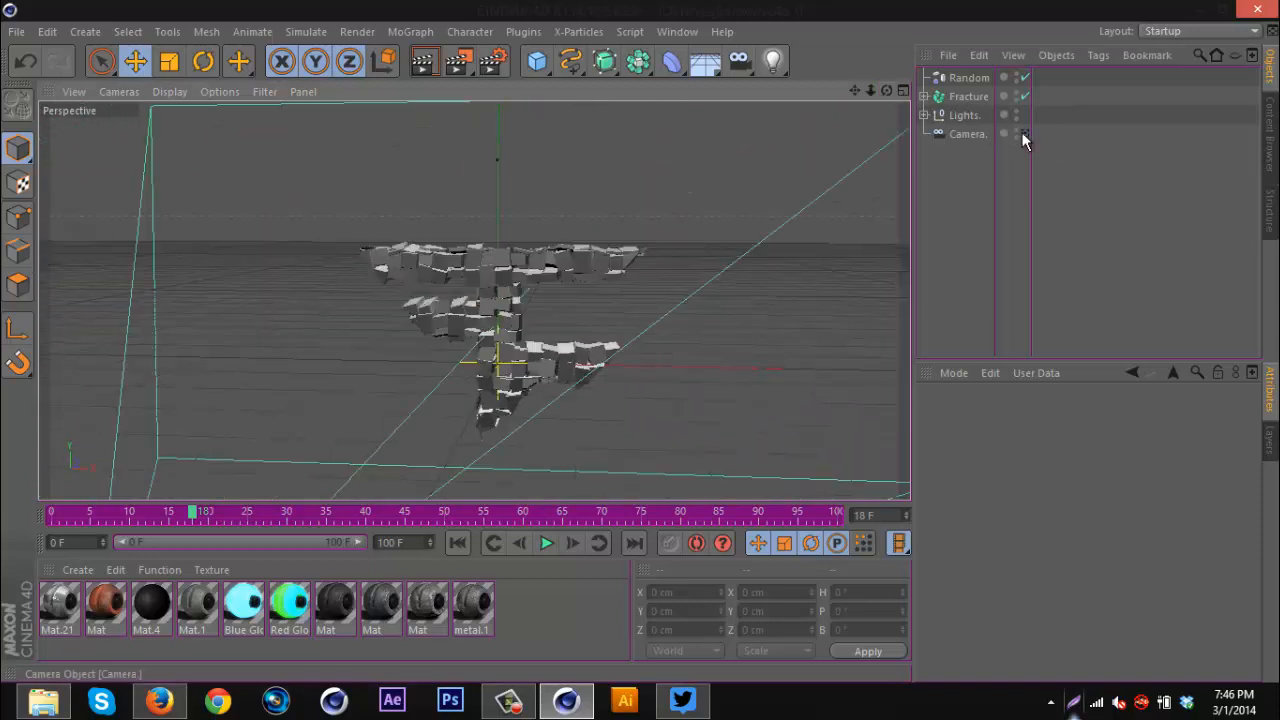
pyautogui.click(1024, 134)
pyautogui.click(523, 31)
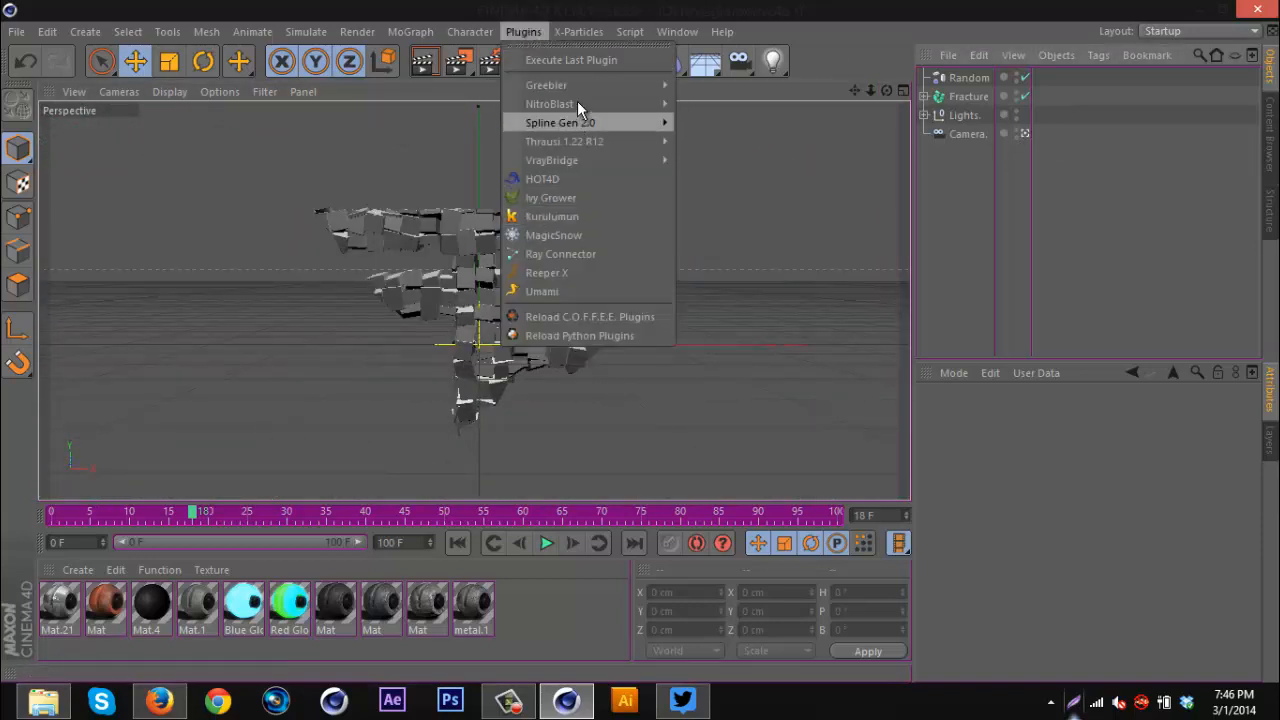
pyautogui.moveTo(577, 88)
pyautogui.click(769, 87)
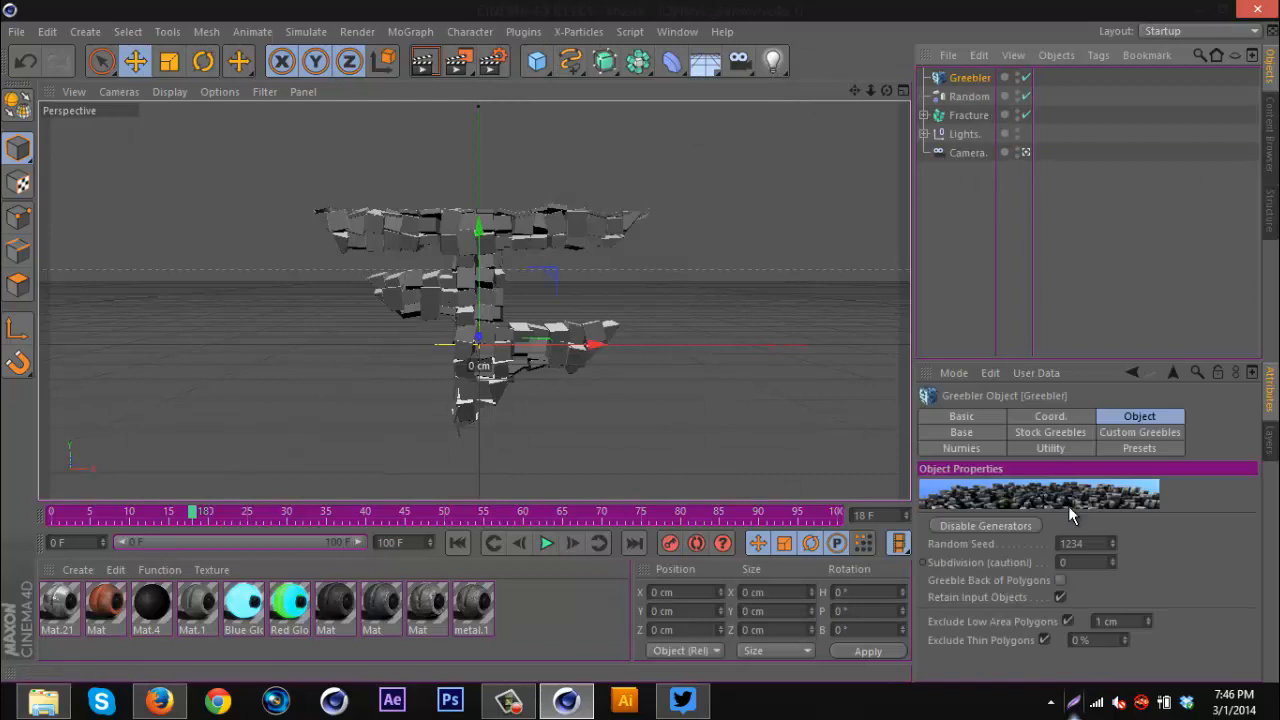
# Set the Greebler's base height to 2 cm minimum and 5 cm maximum, and its bevel to 2% minimum and 5% maximum
pyautogui.click(1046, 436)
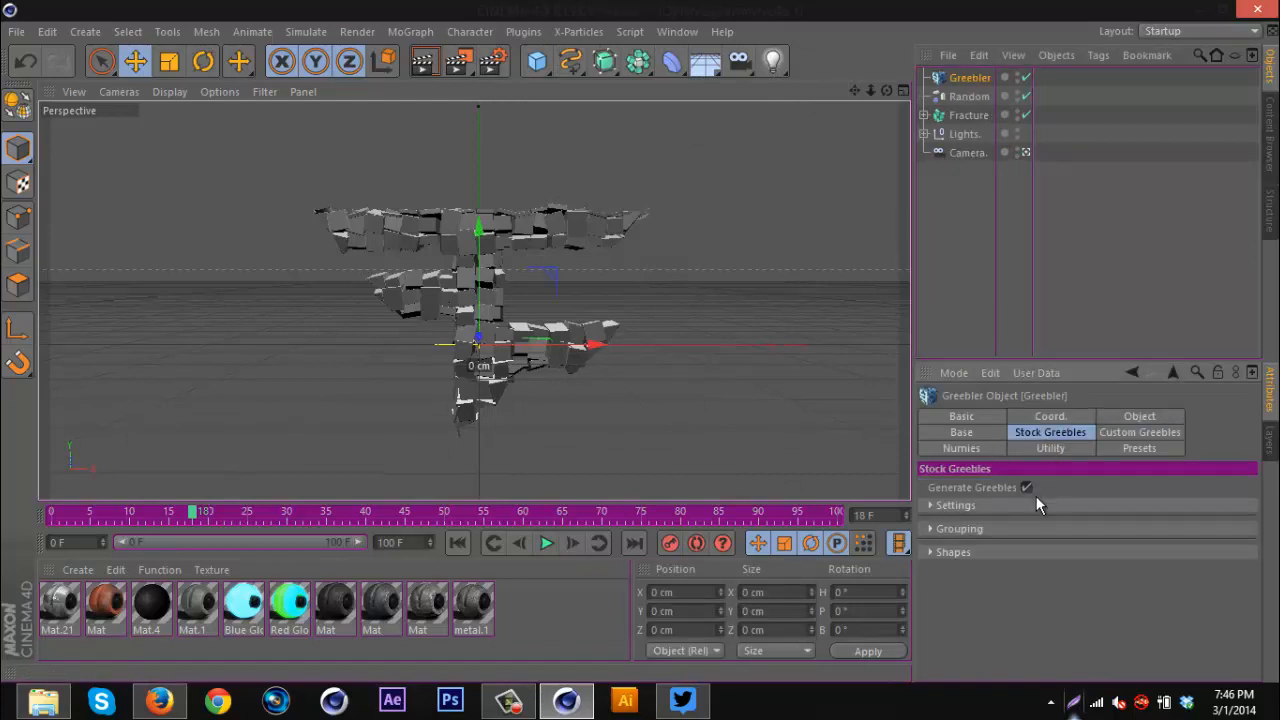
pyautogui.click(966, 432)
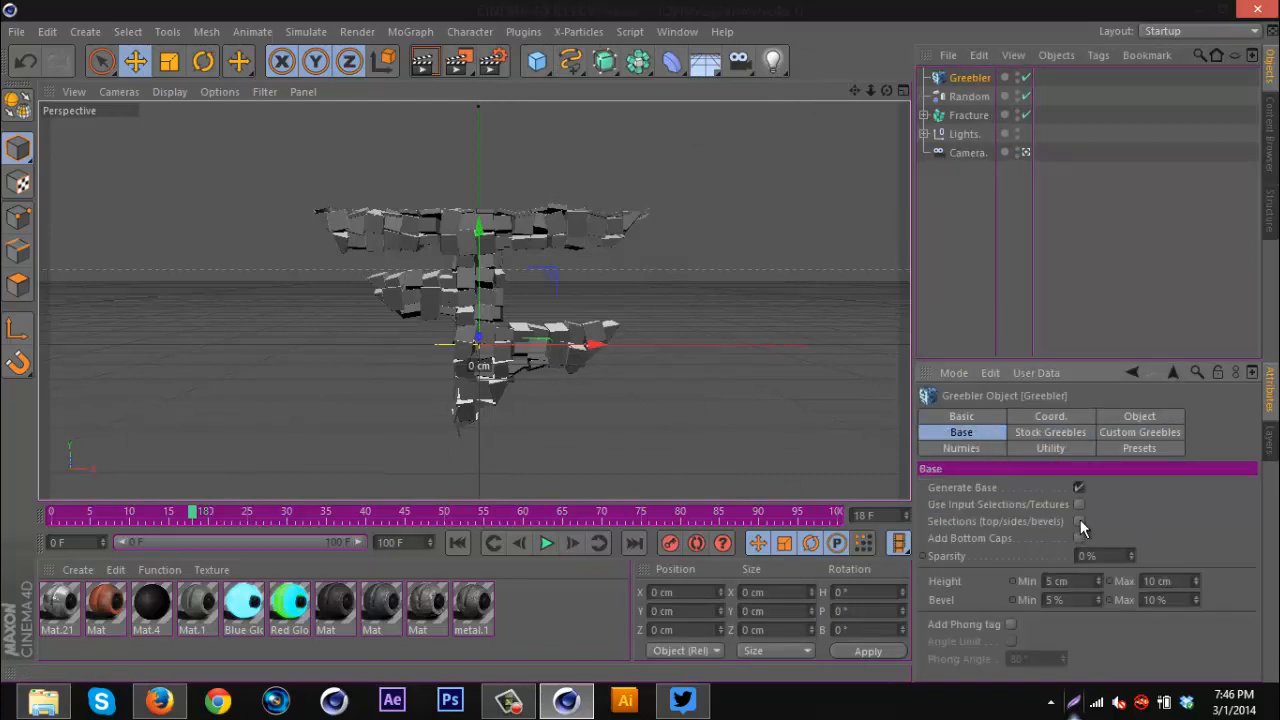
pyautogui.click(1085, 581)
pyautogui.write('2')
pyautogui.press('Tab')
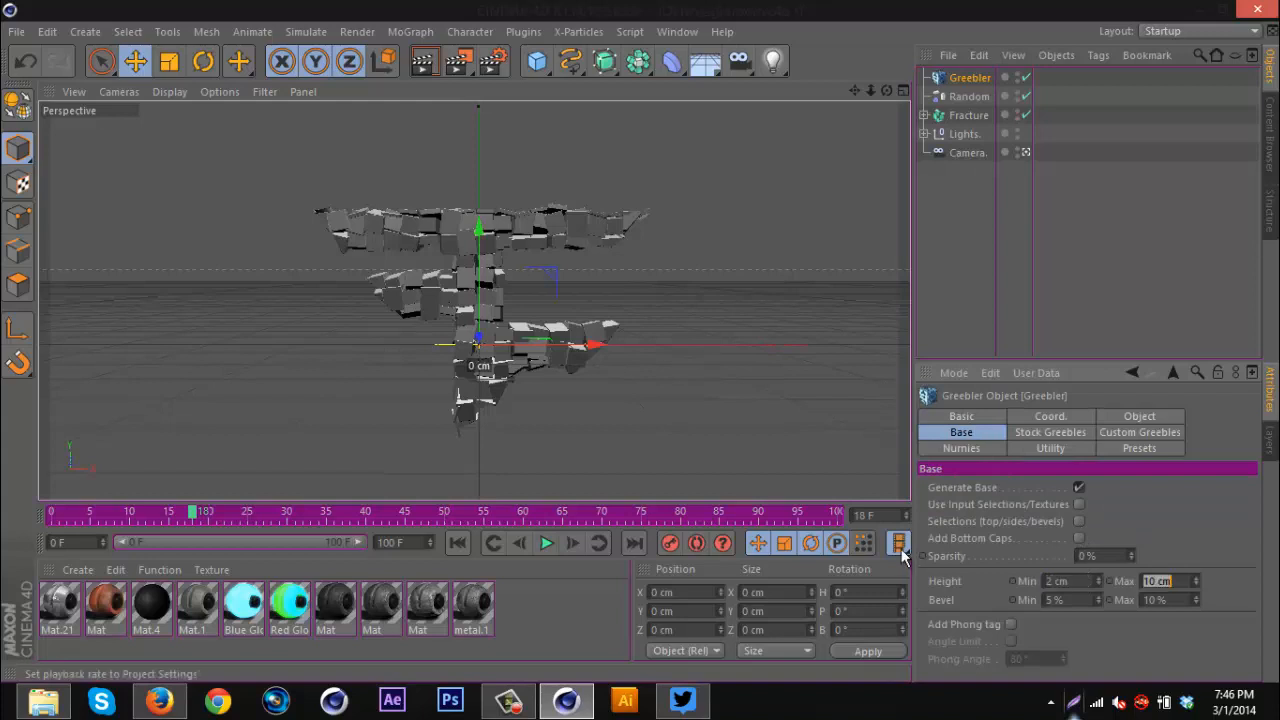
pyautogui.write('5')
pyautogui.press('Tab')
pyautogui.write('2')
pyautogui.press('Tab')
pyautogui.write('5')
pyautogui.click(1141, 146)
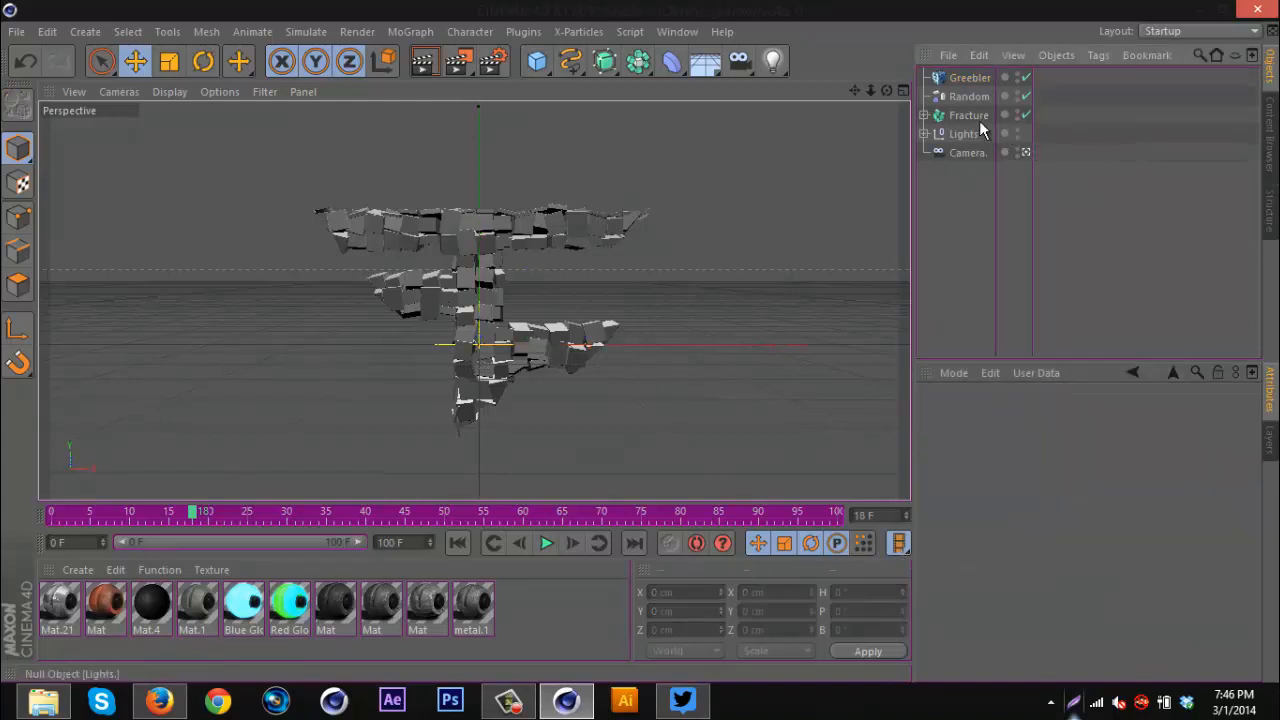
# Try the Greebler on the logo by nesting the Fracture object under it, take Fracture back out and delete the Greebler
pyautogui.moveTo(979, 118); pyautogui.dragTo(965, 94)
pyautogui.click(982, 259)
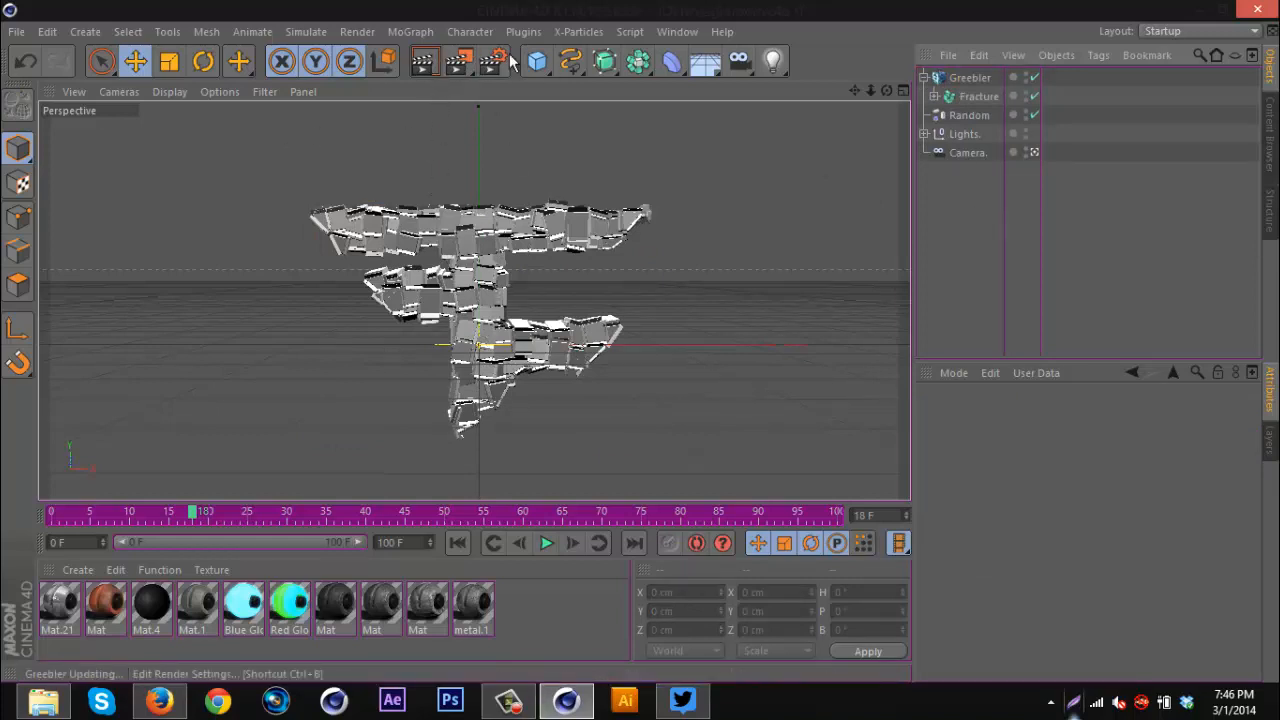
pyautogui.moveTo(977, 97); pyautogui.dragTo(971, 78)
pyautogui.click(969, 97)
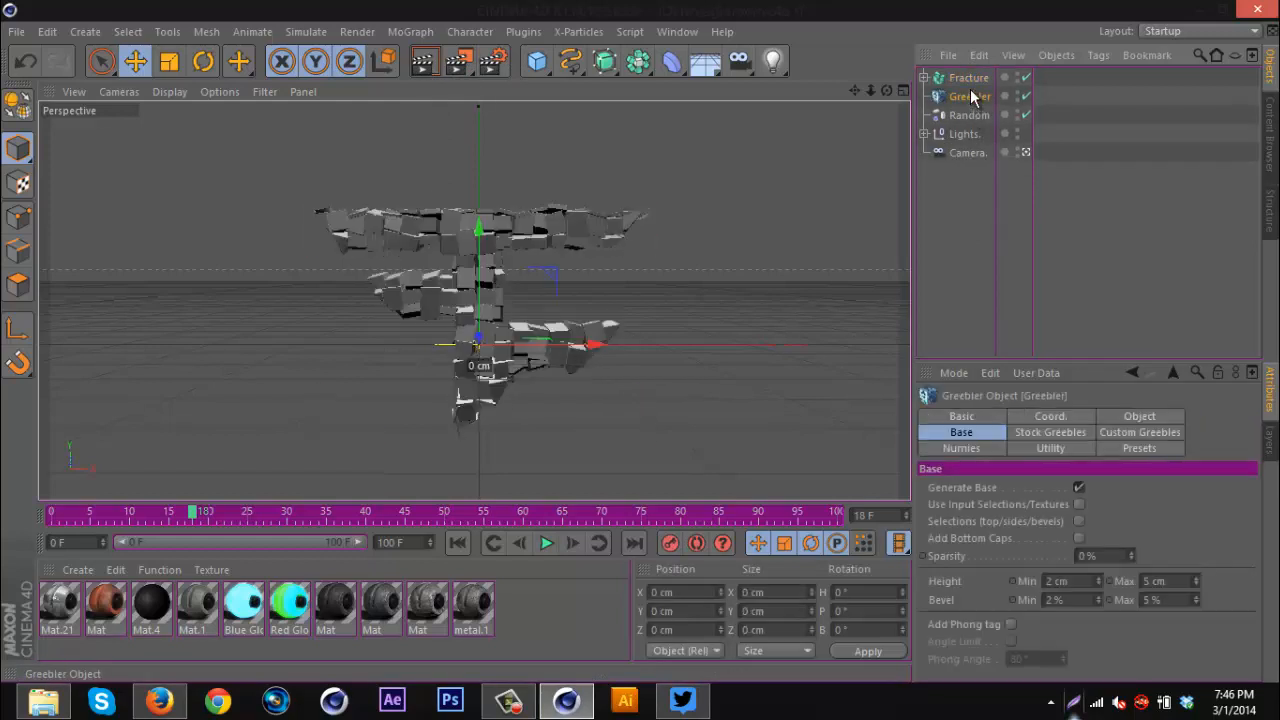
pyautogui.press('Delete')
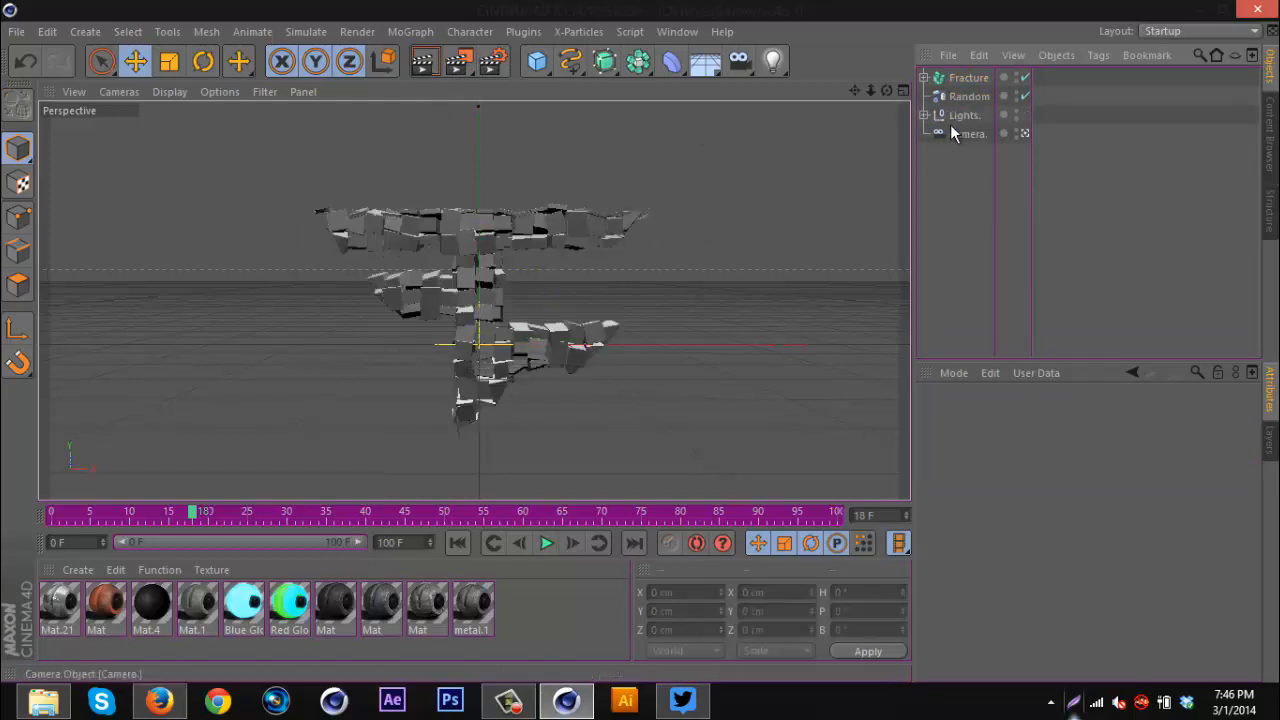
# Delete the Random effector and add a Rigid Body tag to the Fracture object
pyautogui.click(966, 97)
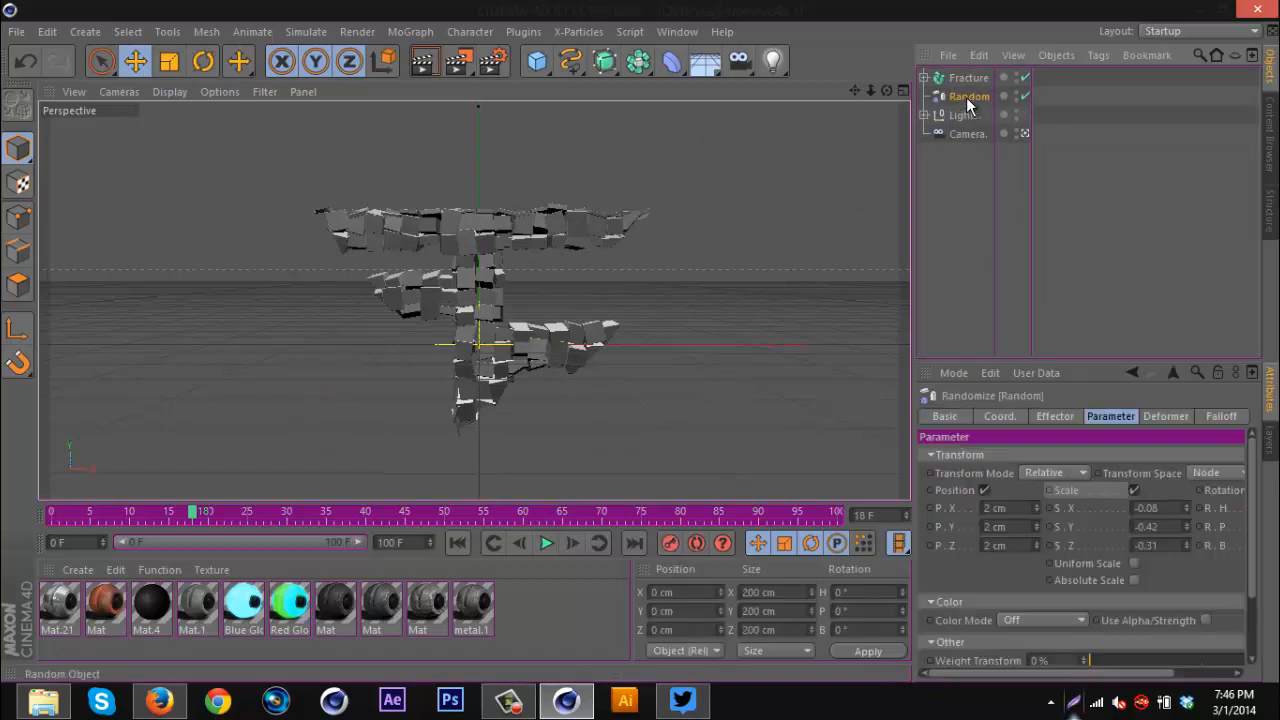
pyautogui.press('Delete')
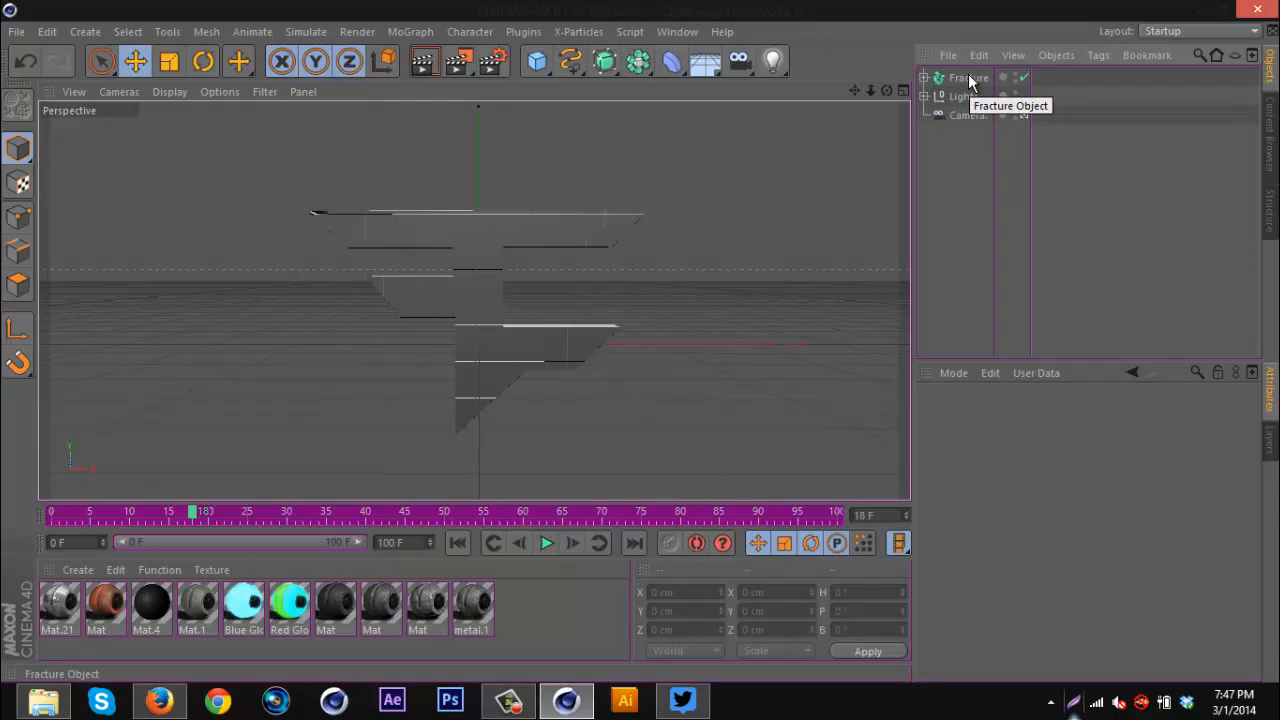
pyautogui.click(966, 78)
pyautogui.rightClick(968, 82)
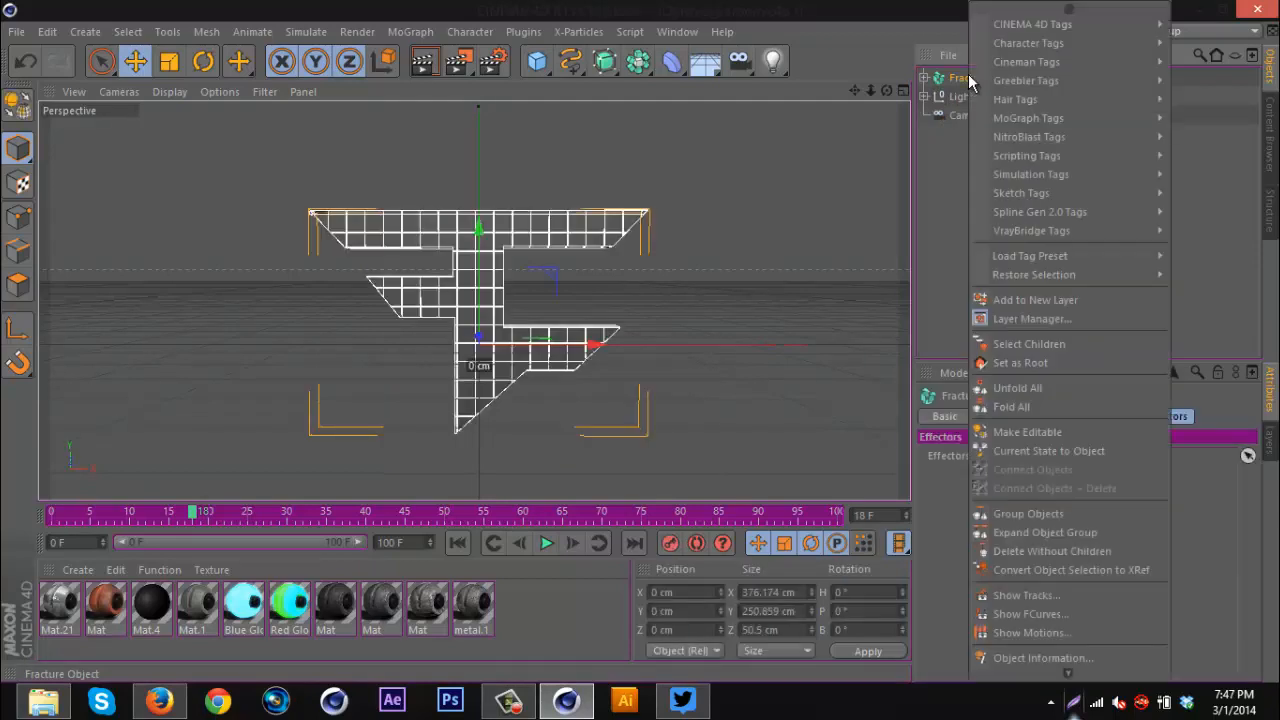
pyautogui.moveTo(1043, 173)
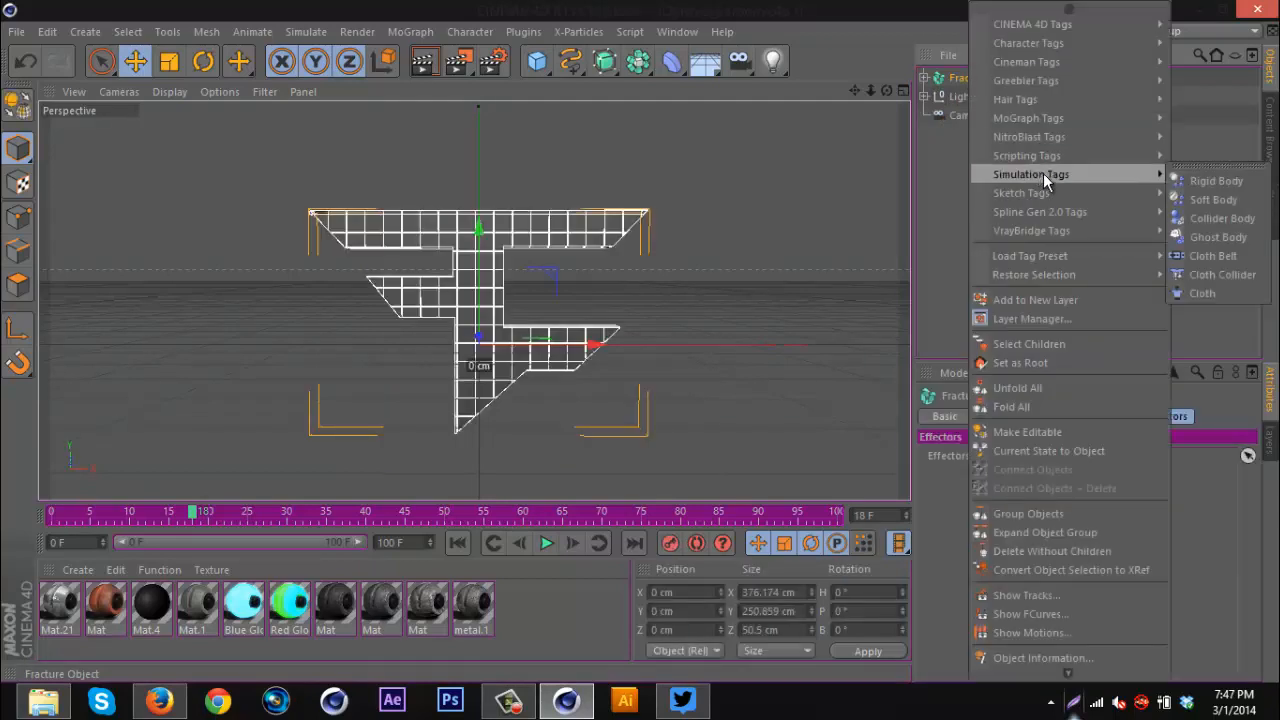
pyautogui.click(1228, 186)
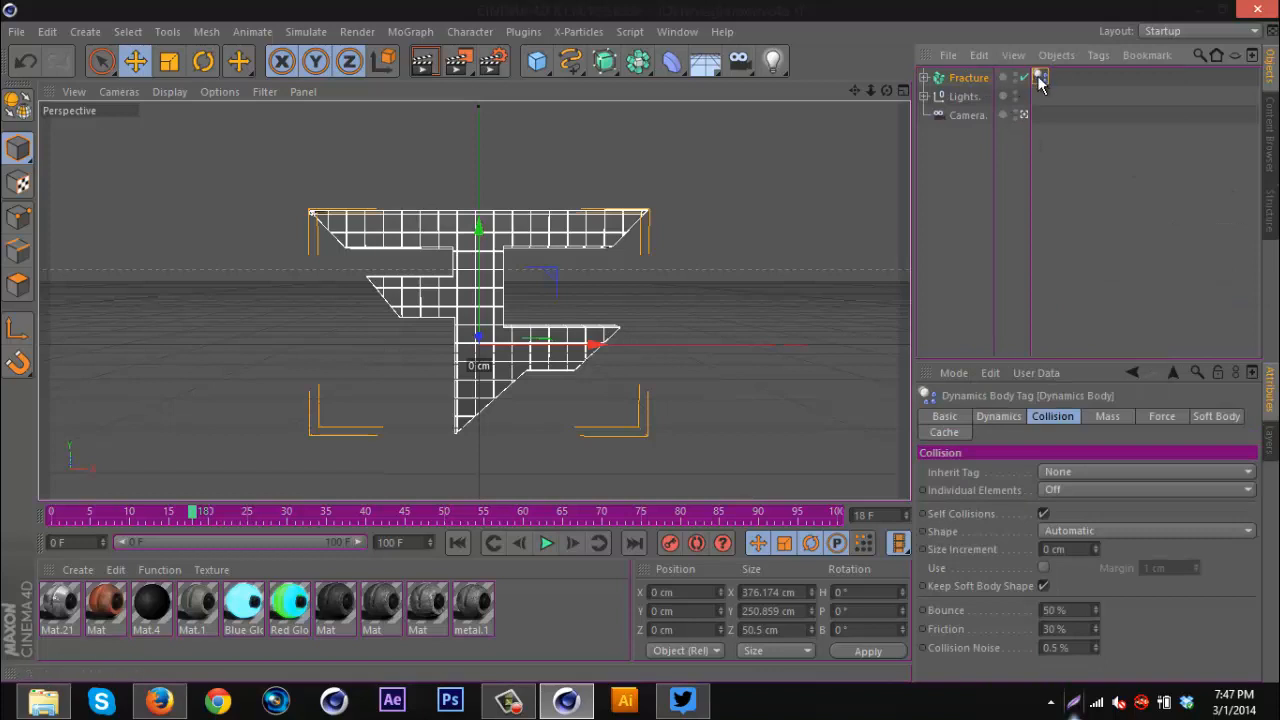
# Set the Fracture tag's collision to Apply Tag to Children with Individual Elements set to All
pyautogui.click(1070, 467)
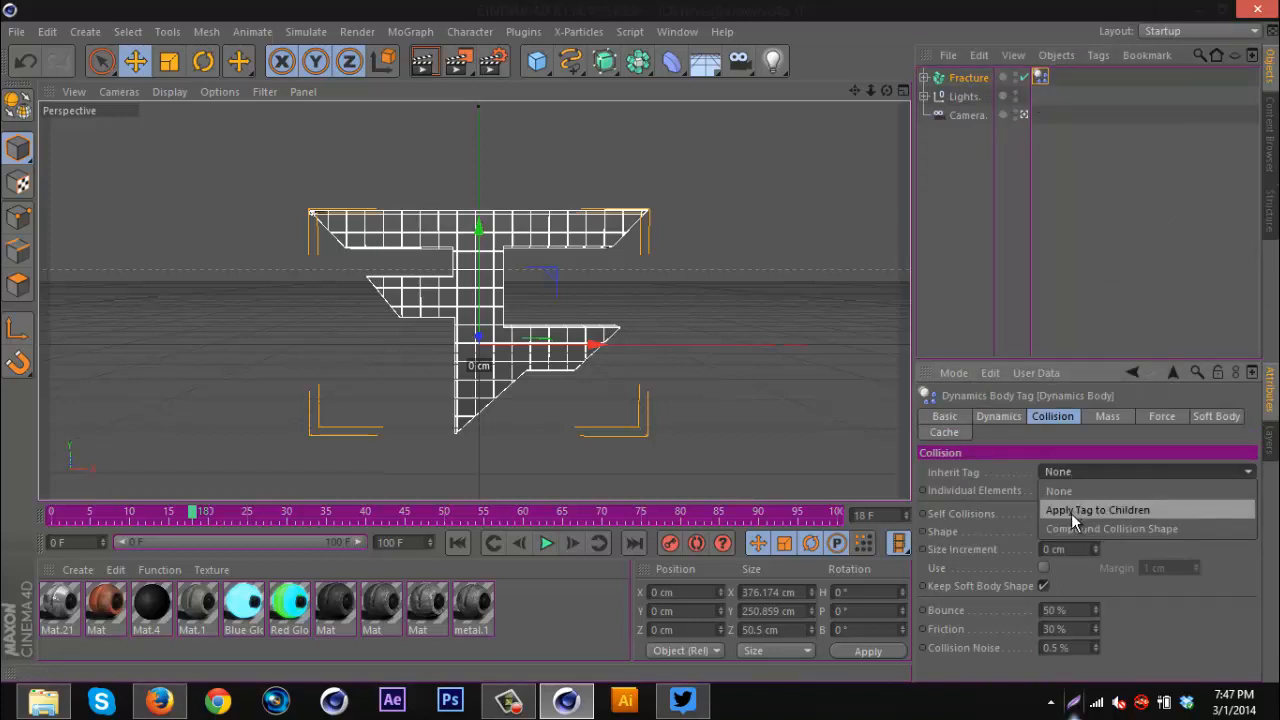
pyautogui.click(1071, 513)
pyautogui.click(1069, 492)
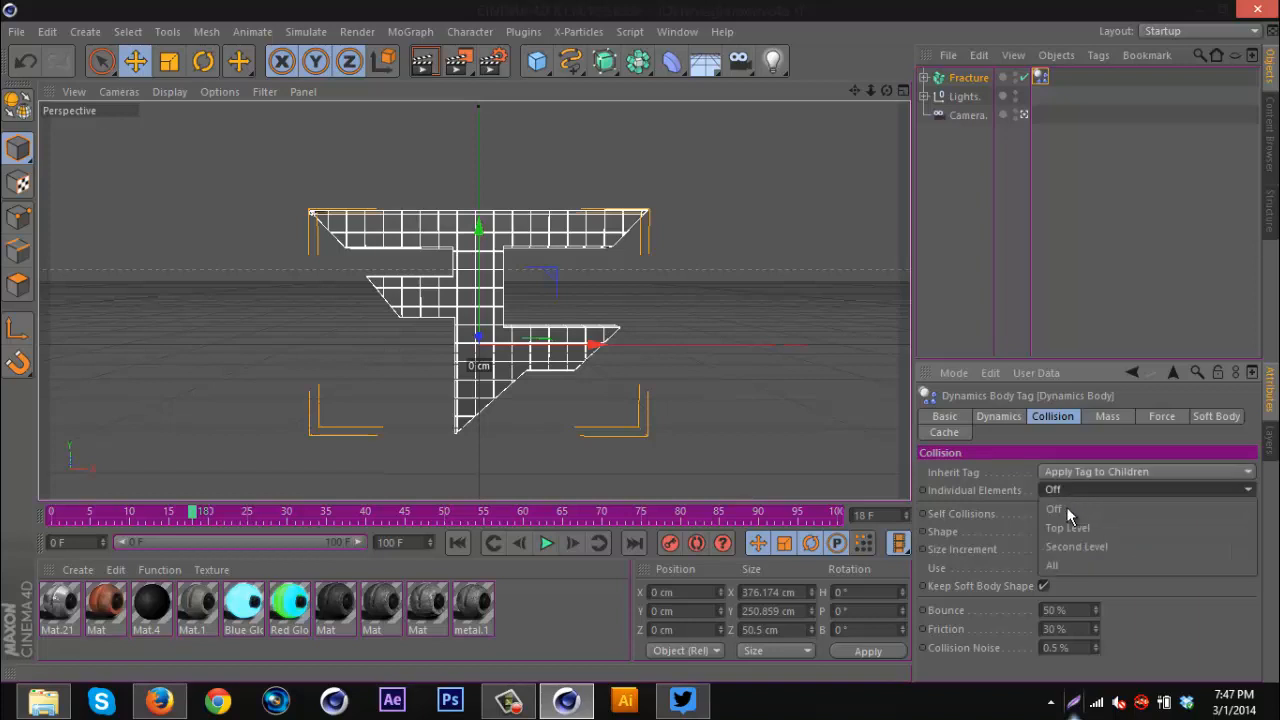
pyautogui.click(1066, 562)
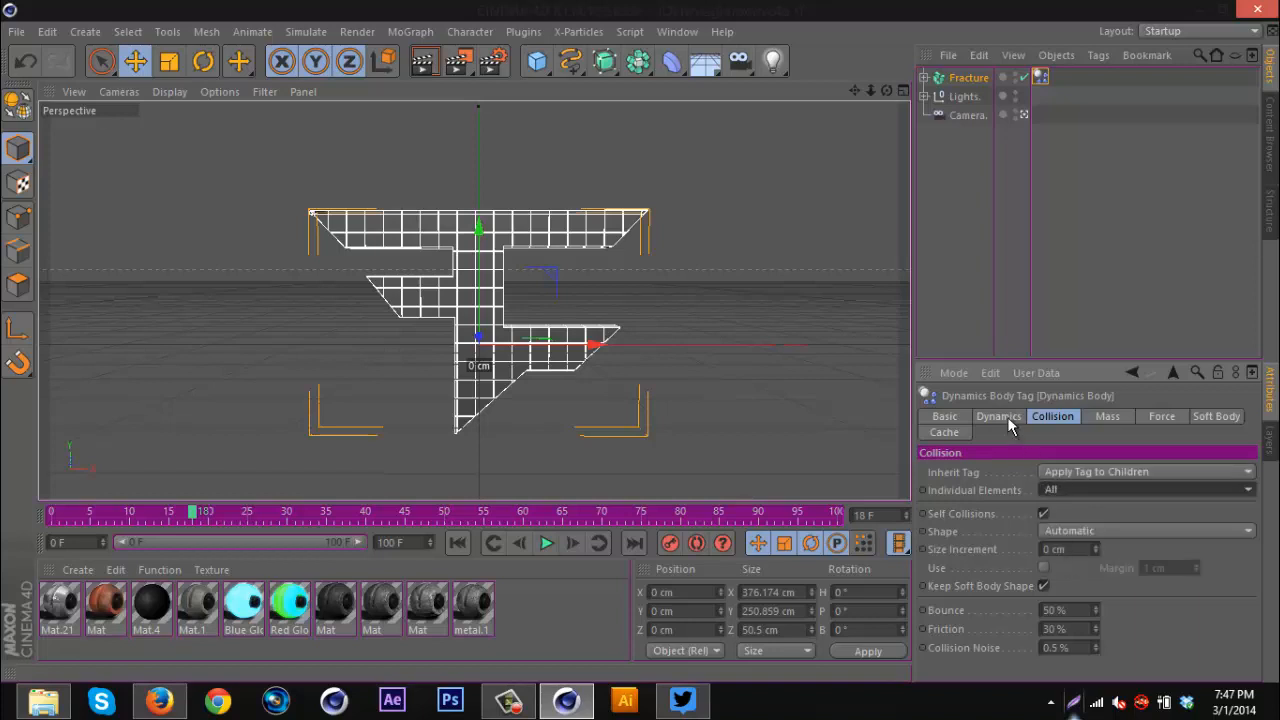
# Set the dynamics trigger of the Fracture object's rigid body tag to On Collision
pyautogui.click(1000, 417)
pyautogui.click(1123, 550)
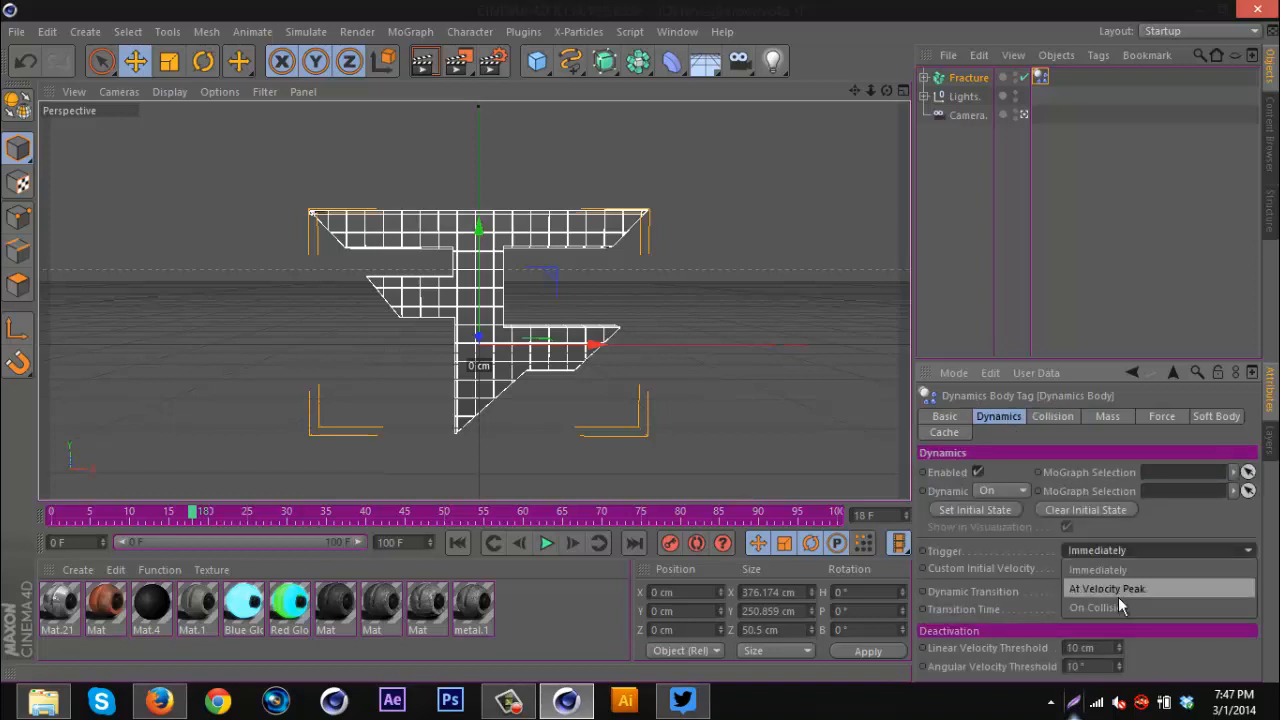
pyautogui.click(1118, 598)
pyautogui.click(1109, 248)
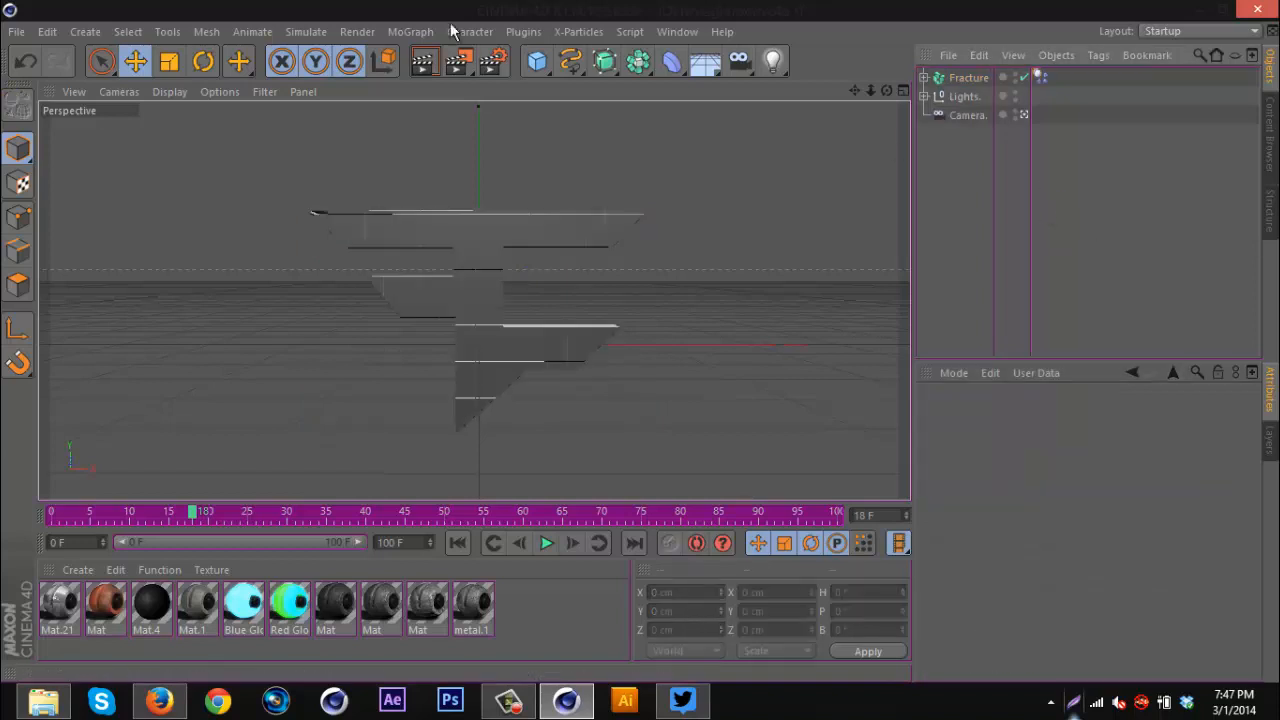
# Add a sphere and, viewing outside the scene camera, move it behind the logo to about 159 cm on Z
pyautogui.moveTo(538, 62); pyautogui.dragTo(645, 118)
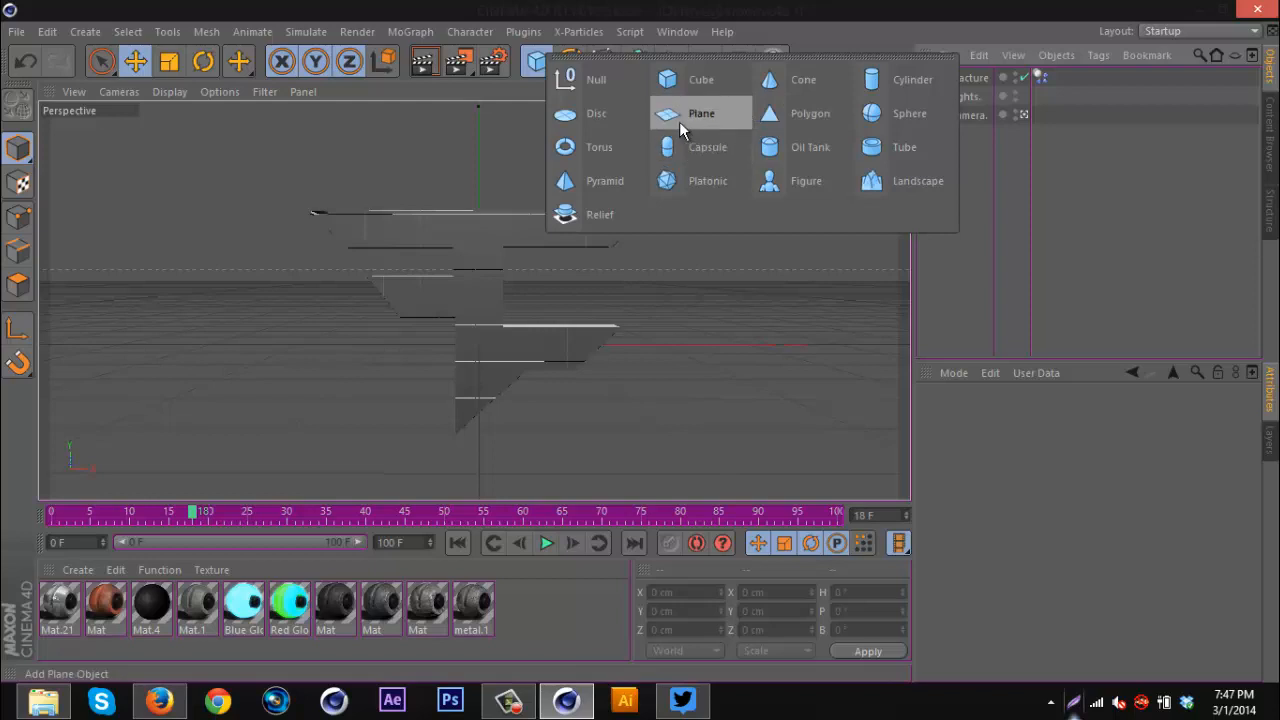
pyautogui.click(875, 121)
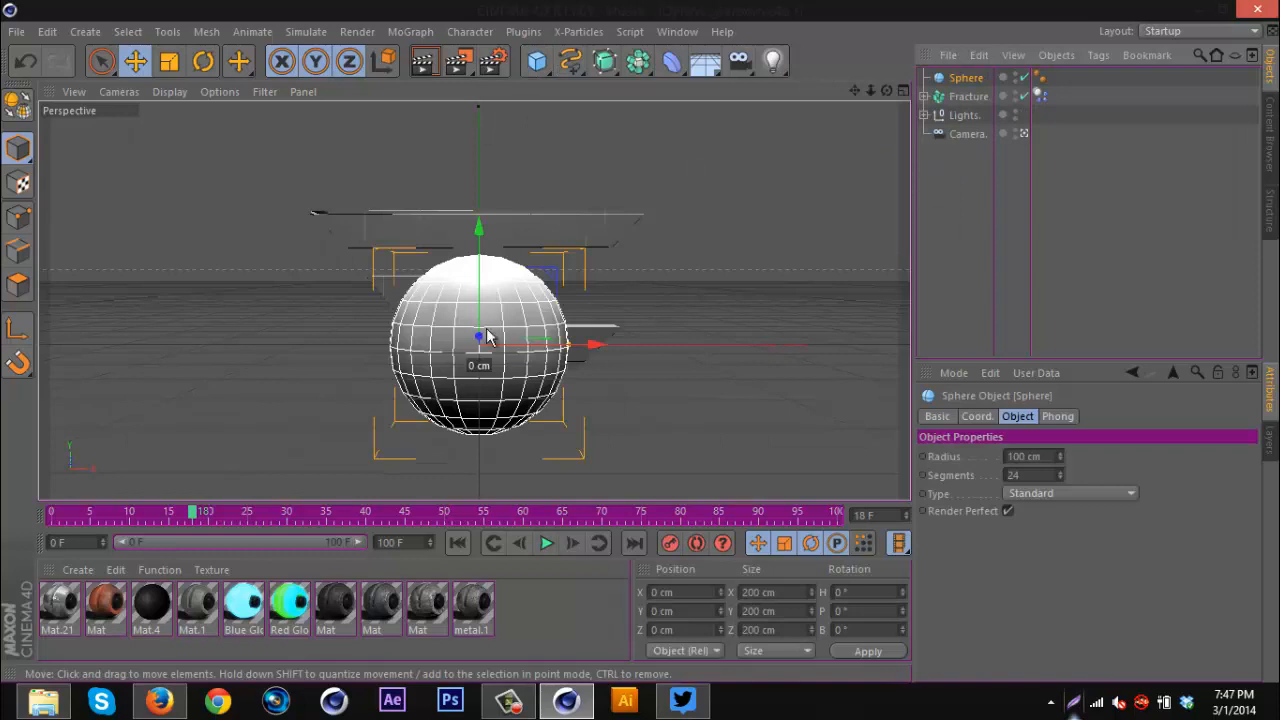
pyautogui.click(1025, 133)
pyautogui.moveTo(886, 90); pyautogui.dragTo(434, 338)
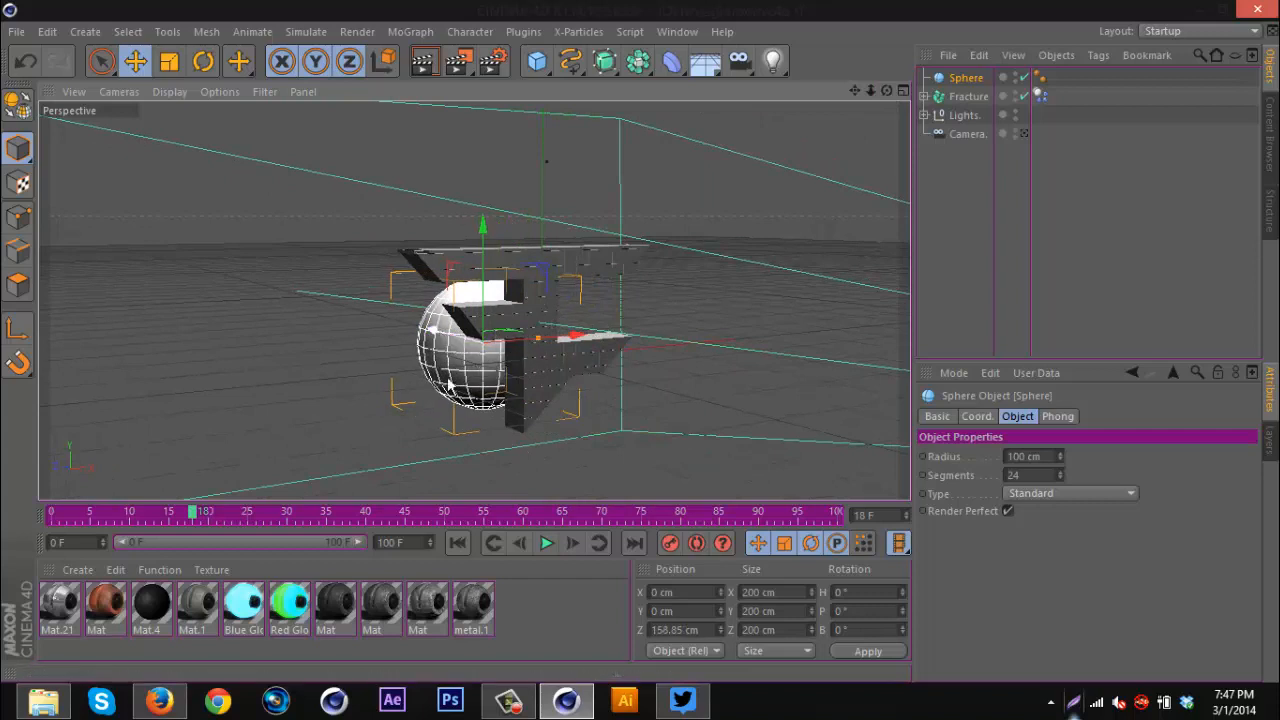
# Animate the sphere into the logo by keyframing it at frame 0 and again at frame 20 with Z at about 80 cm
pyautogui.moveTo(191, 514); pyautogui.dragTo(11, 532)
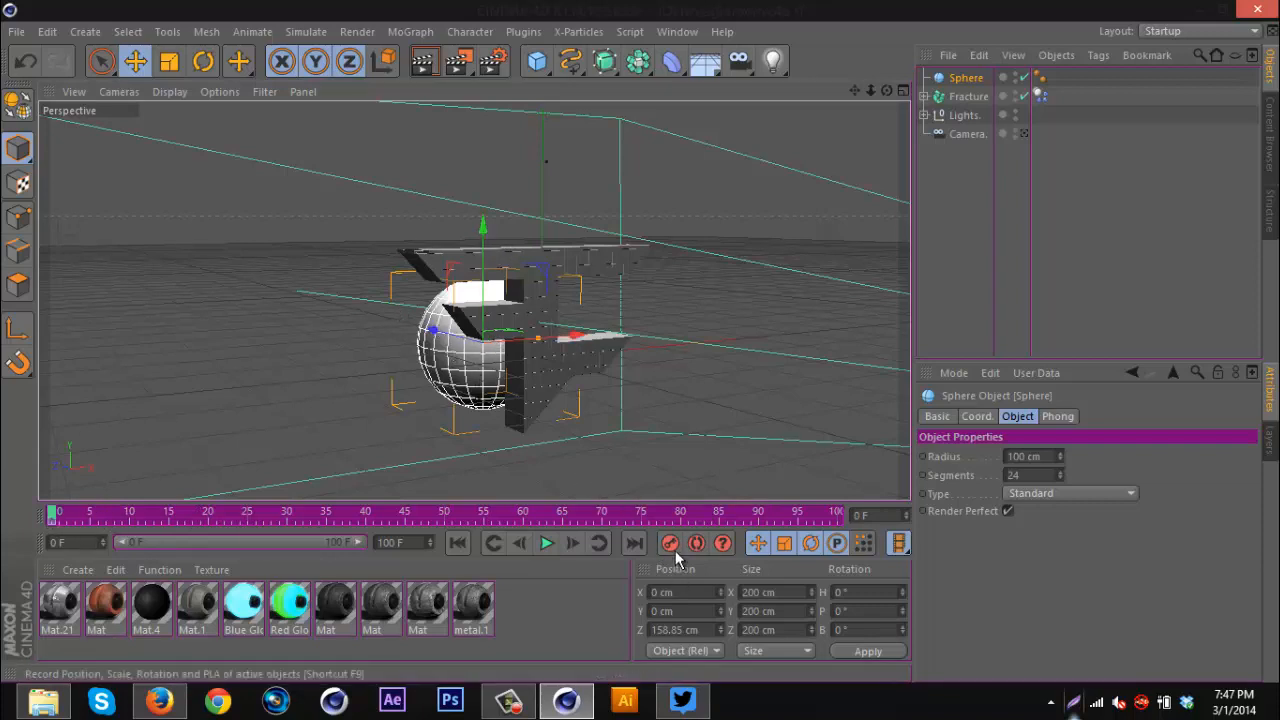
pyautogui.moveTo(52, 516); pyautogui.dragTo(207, 528)
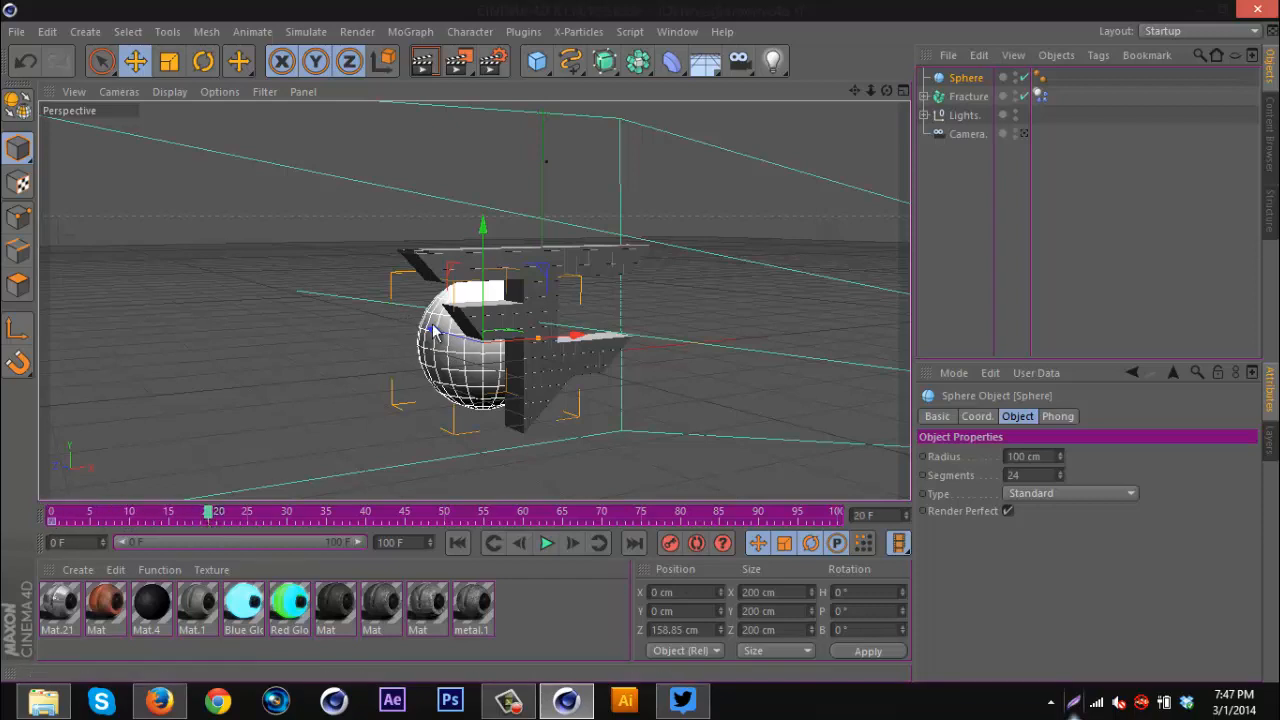
pyautogui.moveTo(432, 340); pyautogui.dragTo(487, 365)
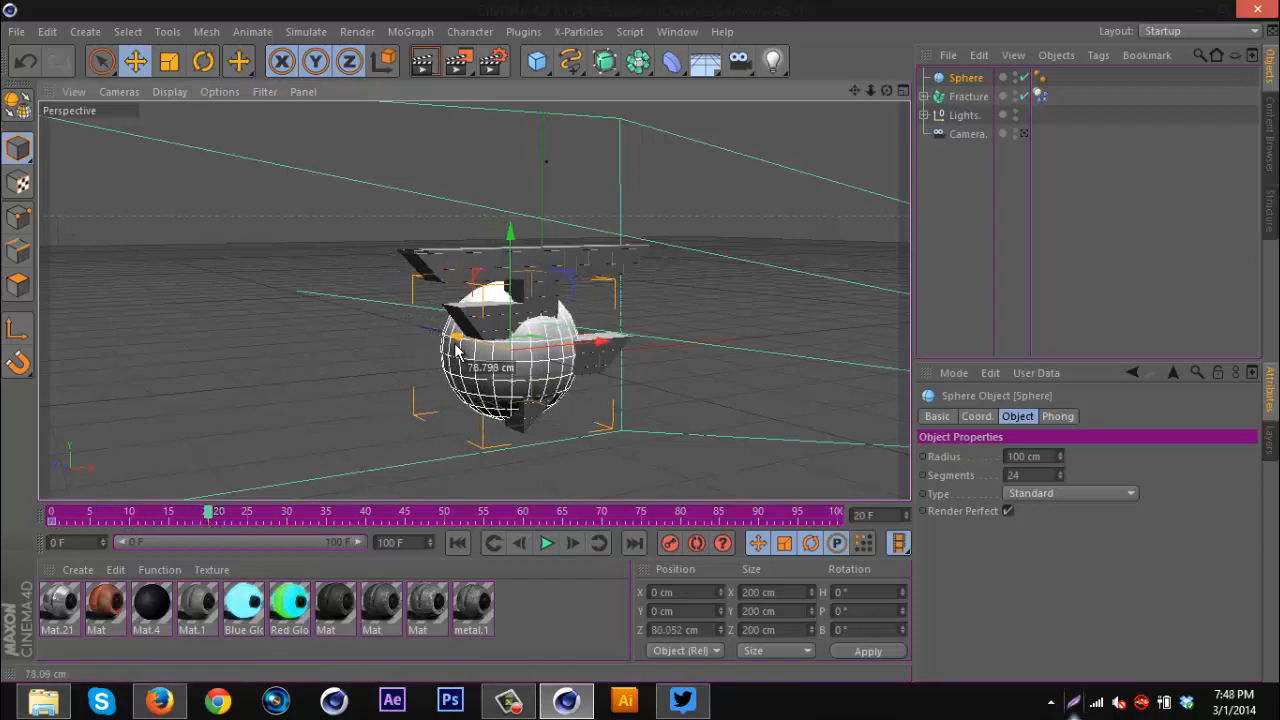
pyautogui.click(670, 543)
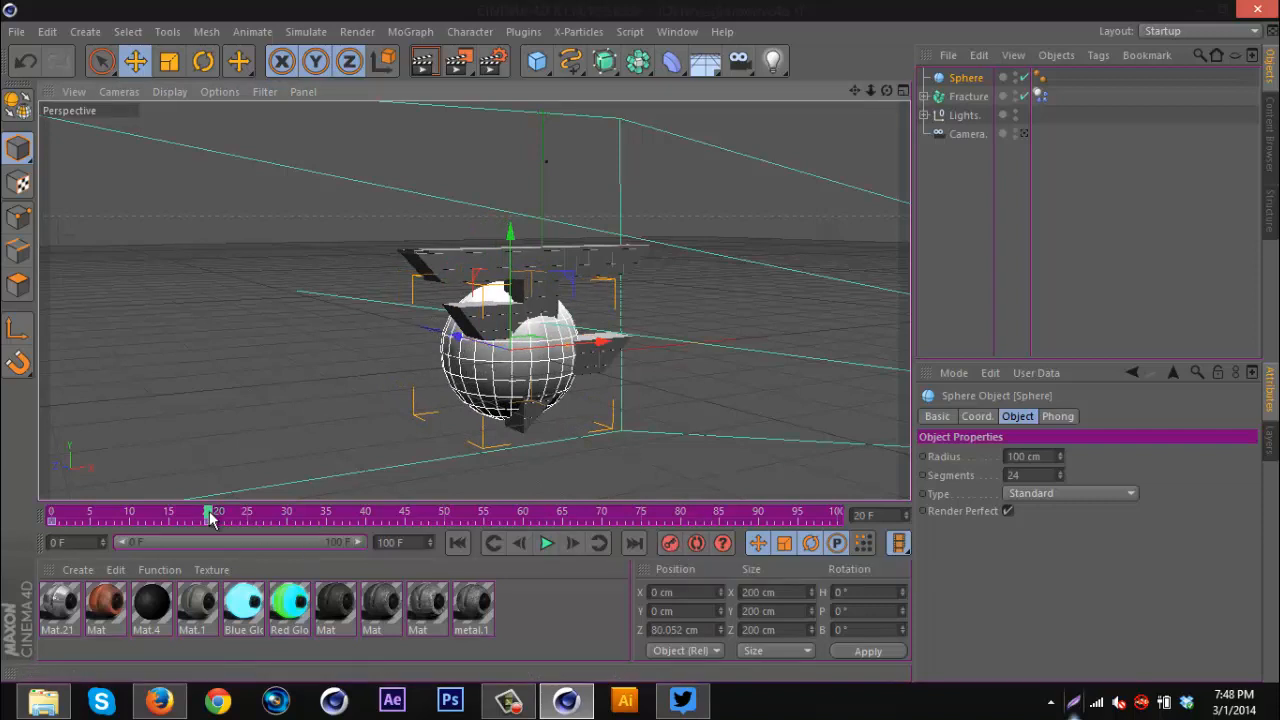
pyautogui.moveTo(208, 518); pyautogui.dragTo(3, 522)
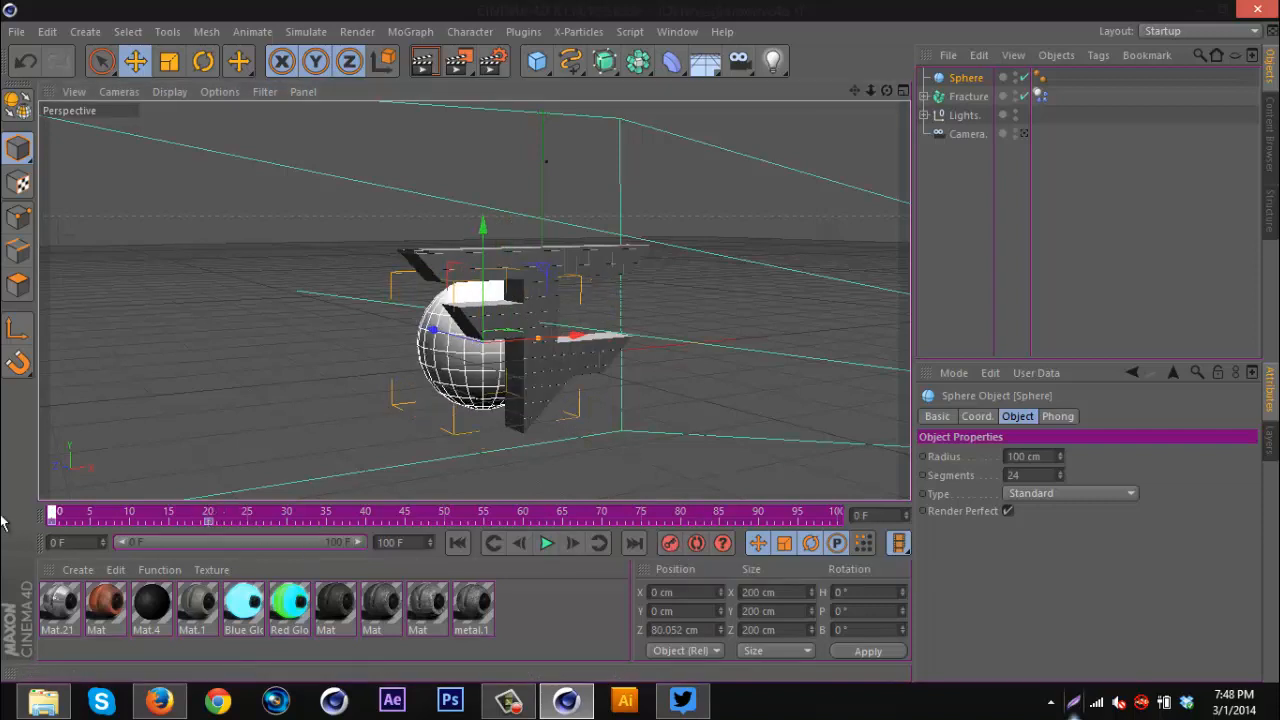
# Return to the scene camera view and add a Collider Body tag to the sphere
pyautogui.click(1024, 133)
pyautogui.rightClick(966, 80)
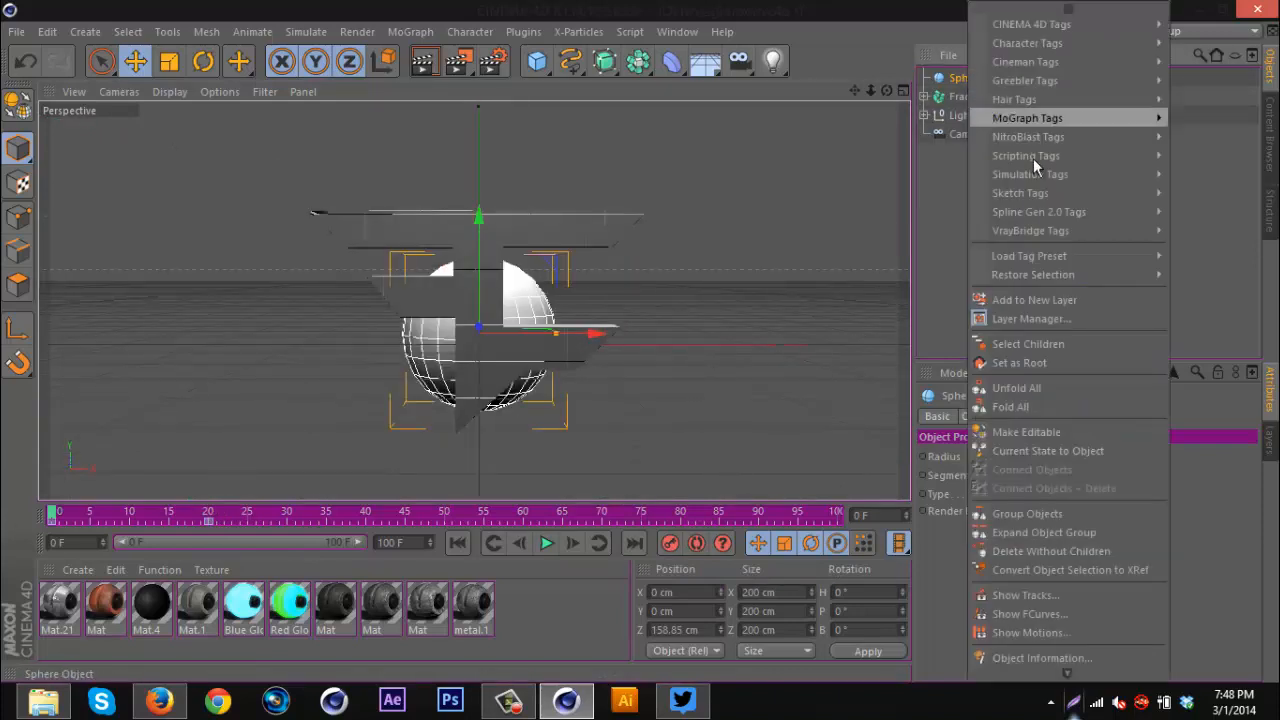
pyautogui.moveTo(1074, 178)
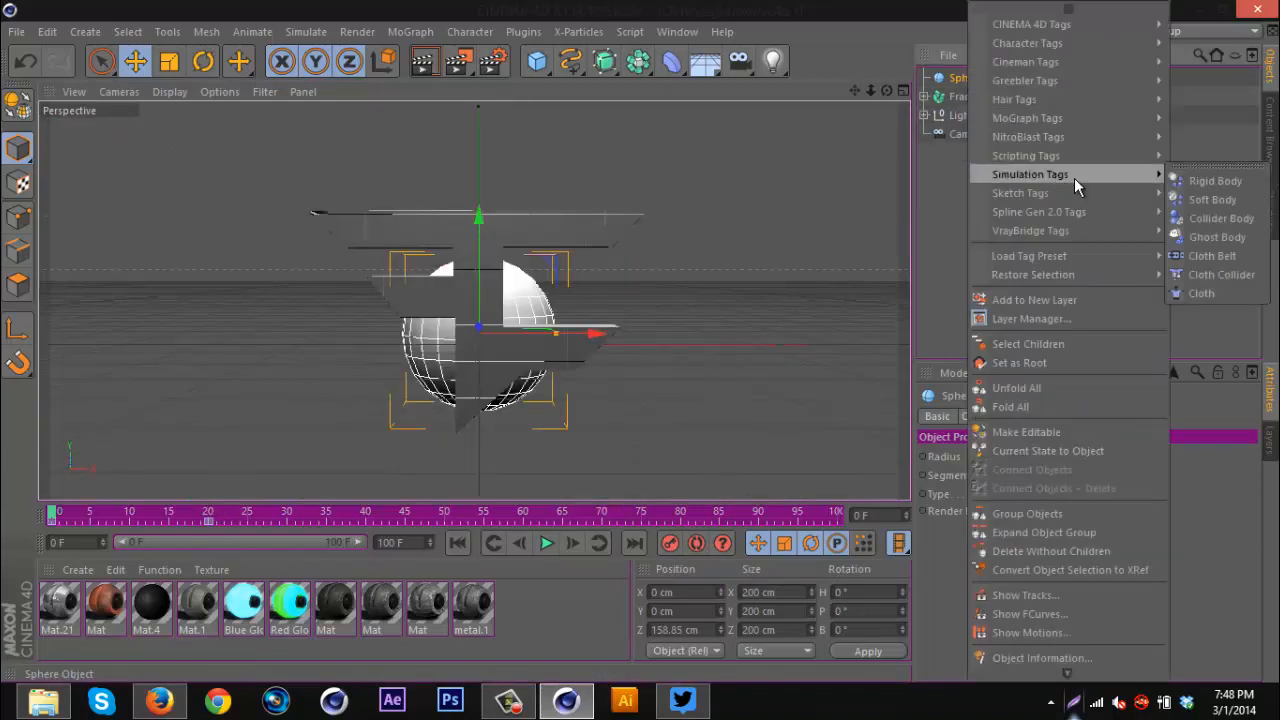
pyautogui.click(1218, 218)
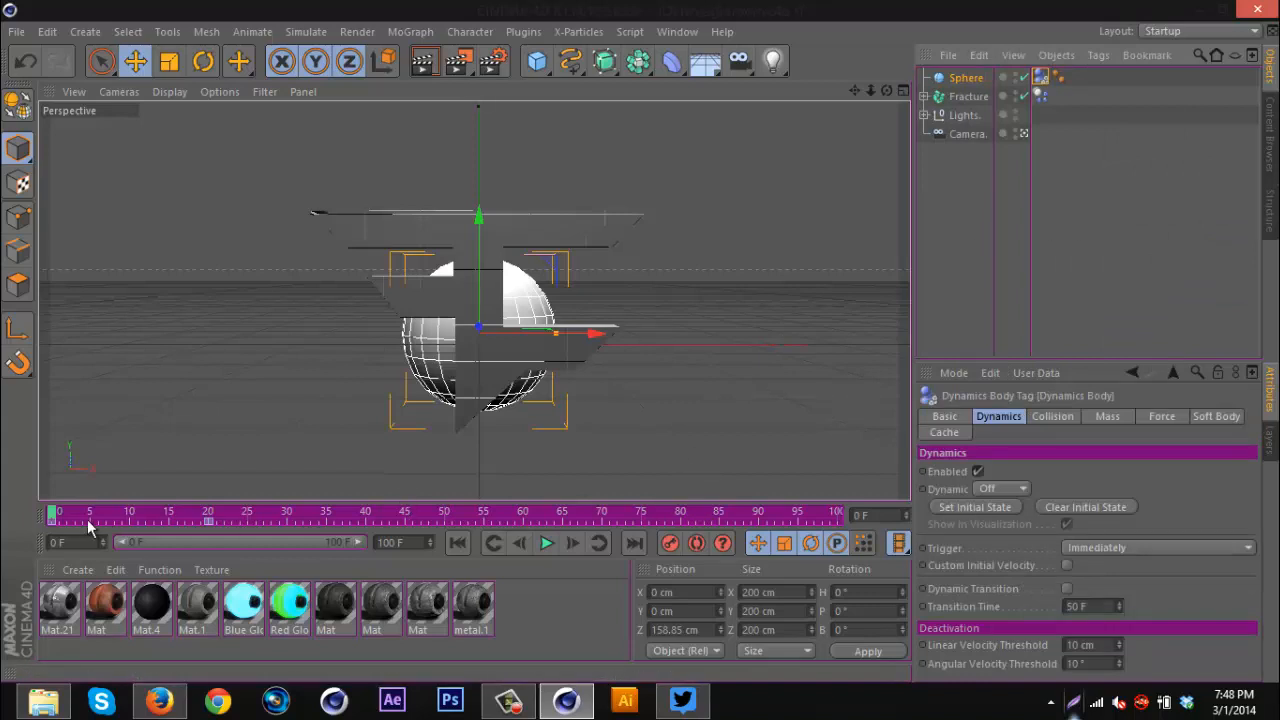
# Advance the simulation to frame 8, hide the sphere and render the view of the breaking logo
pyautogui.moveTo(56, 514); pyautogui.dragTo(115, 514)
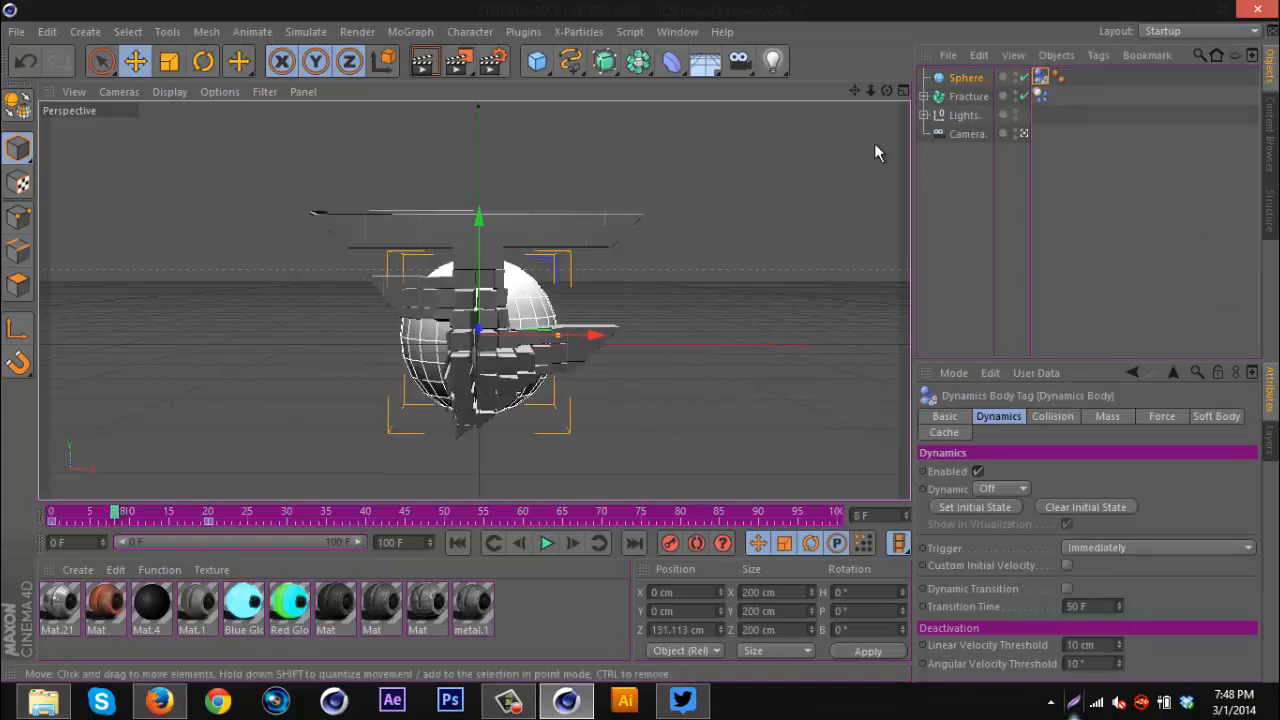
pyautogui.click(1017, 78)
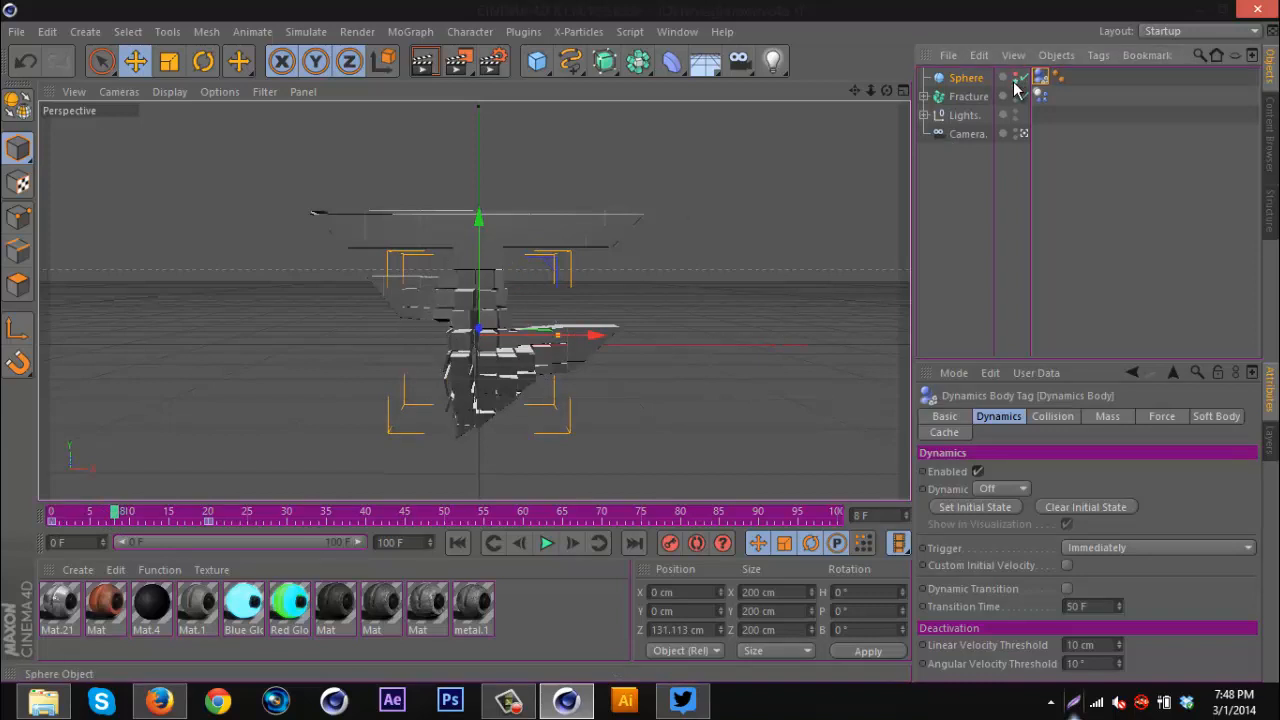
pyautogui.click(1006, 194)
pyautogui.click(419, 70)
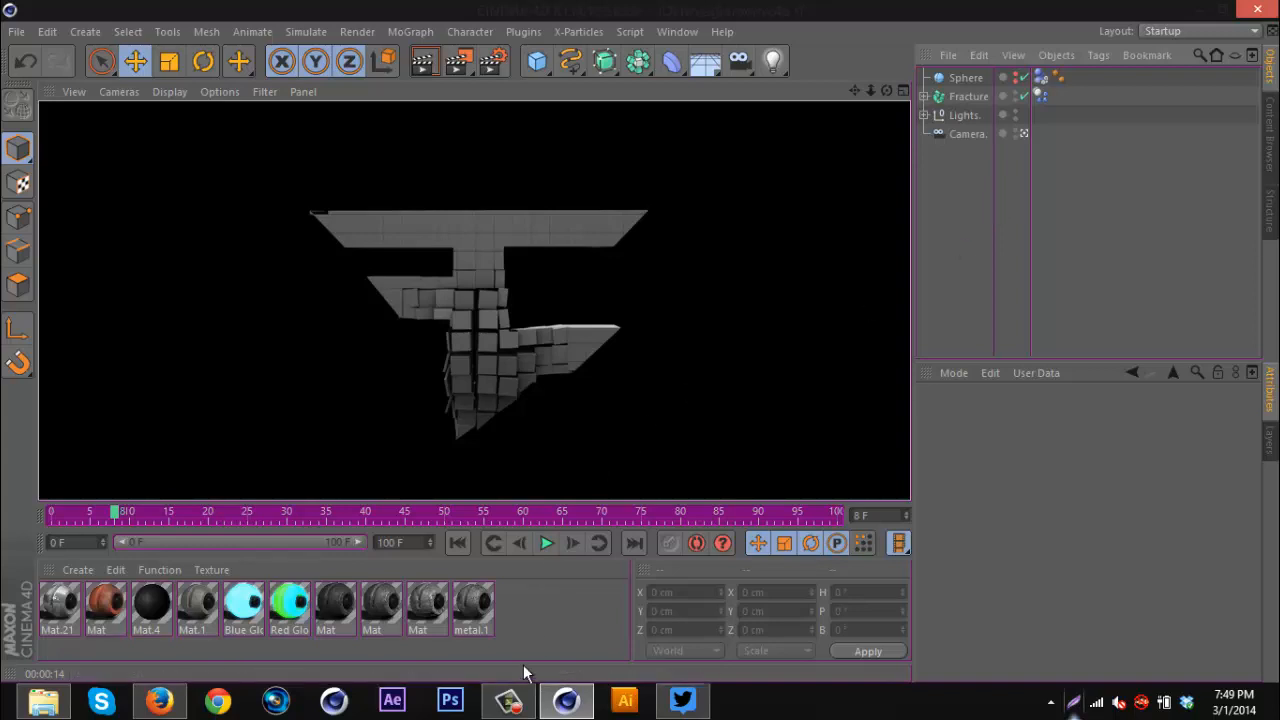
pyautogui.moveTo(508, 700)
pyautogui.click(547, 628)
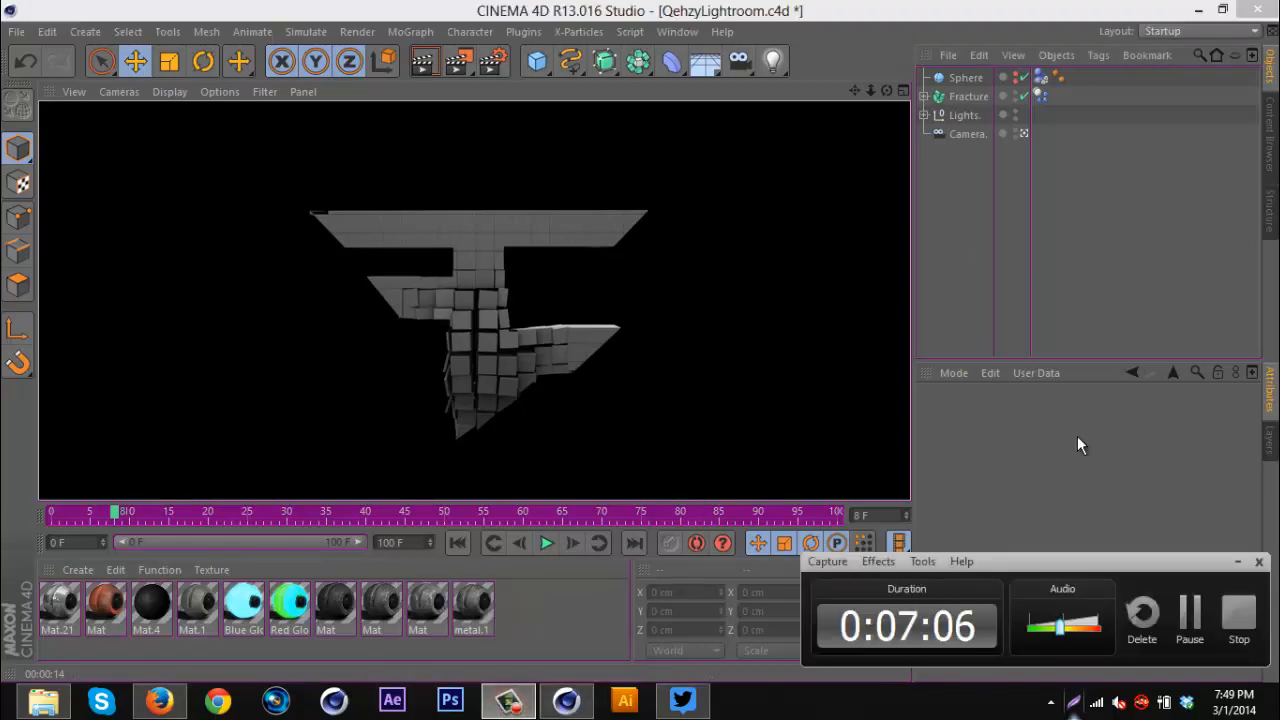